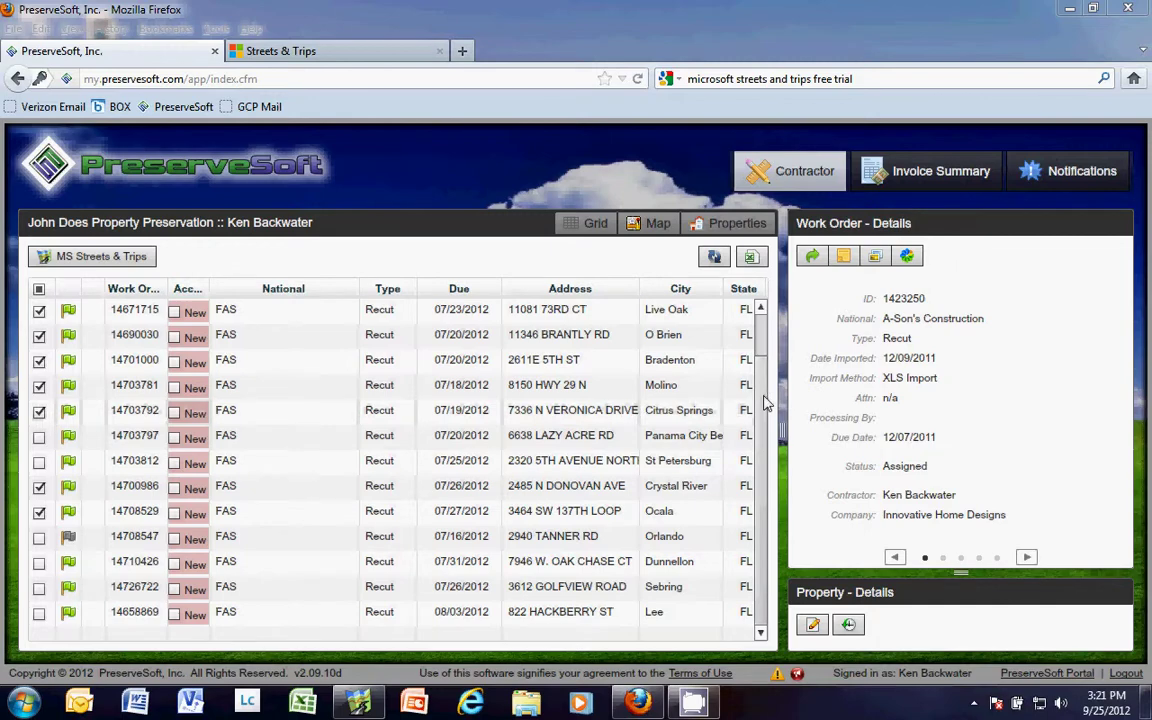
Check work order 1423250 and export the eight checked orders for Streets & Trips
scroll(735, 417, up, 1)
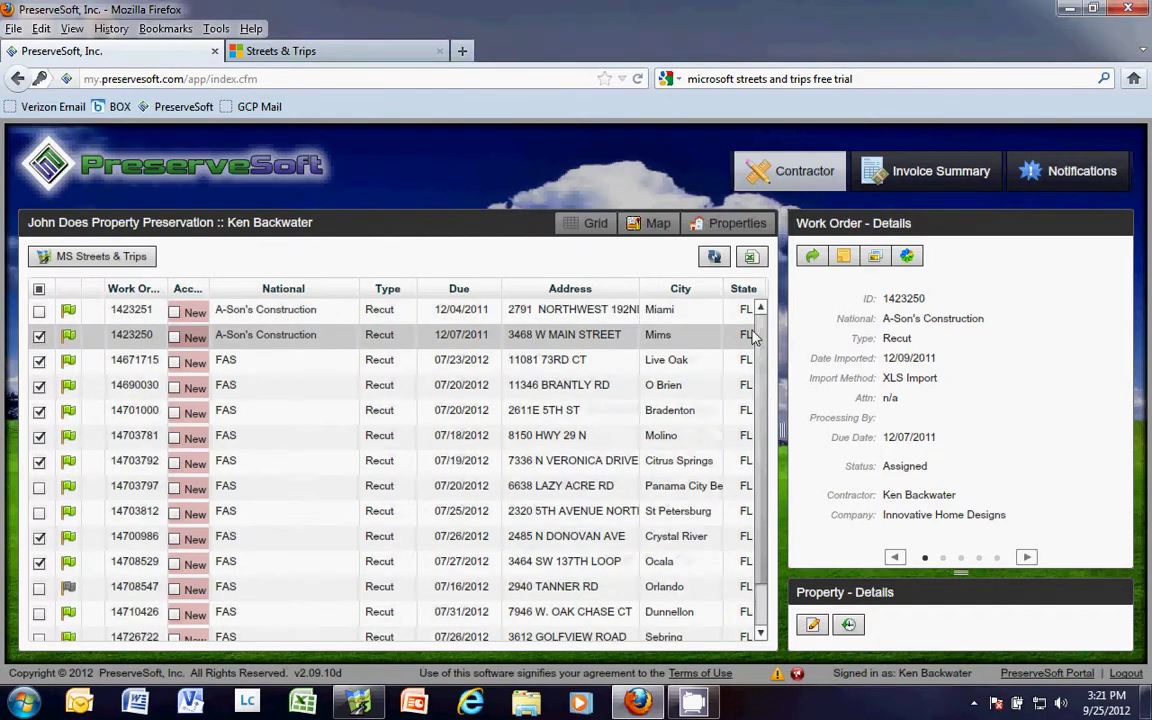
click(39, 338)
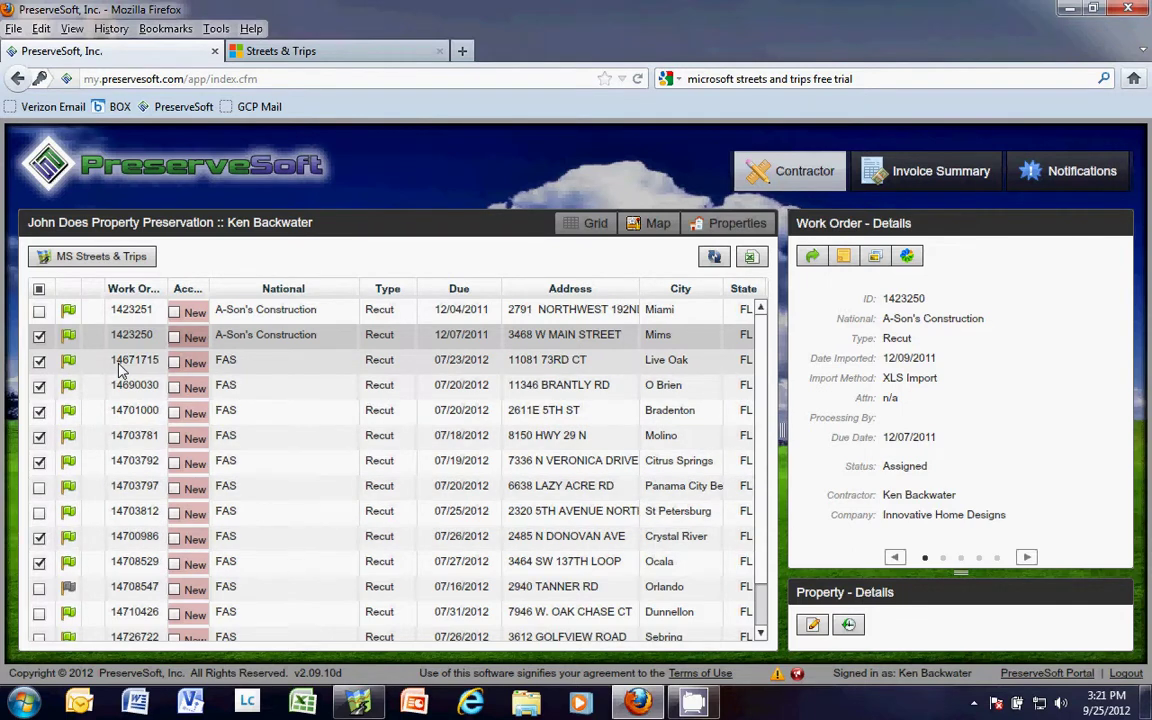
click(113, 260)
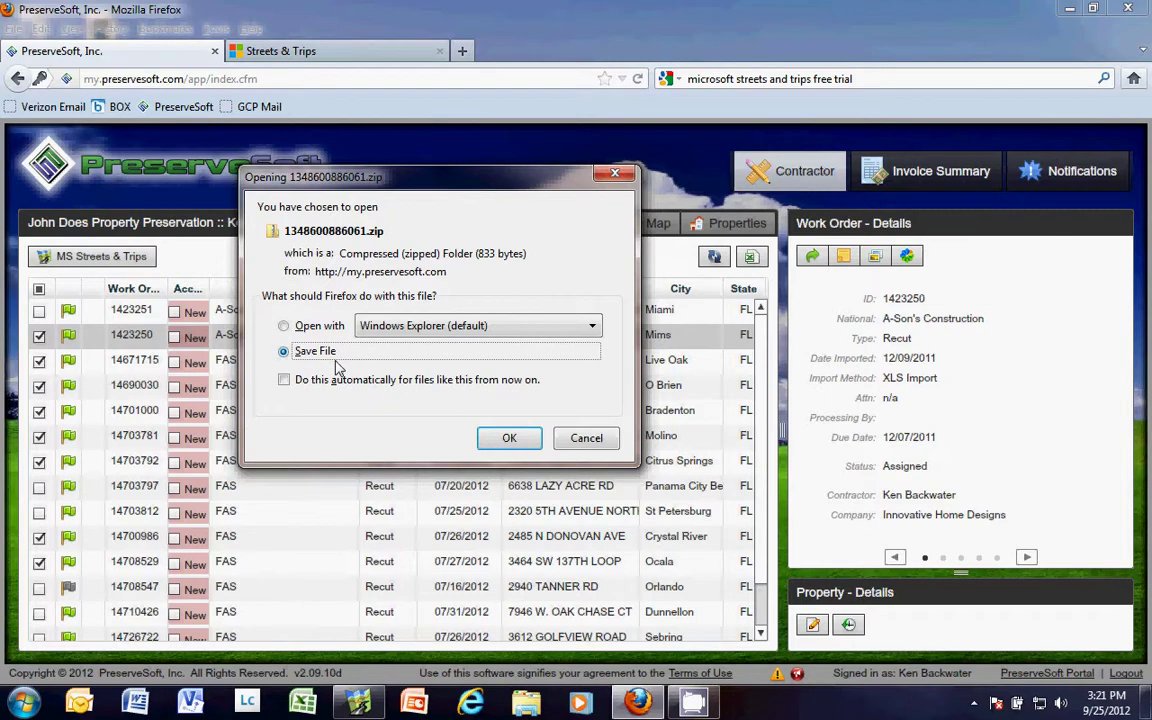
Save 1348600886061.zip and open it from the Firefox Downloads list
click(509, 437)
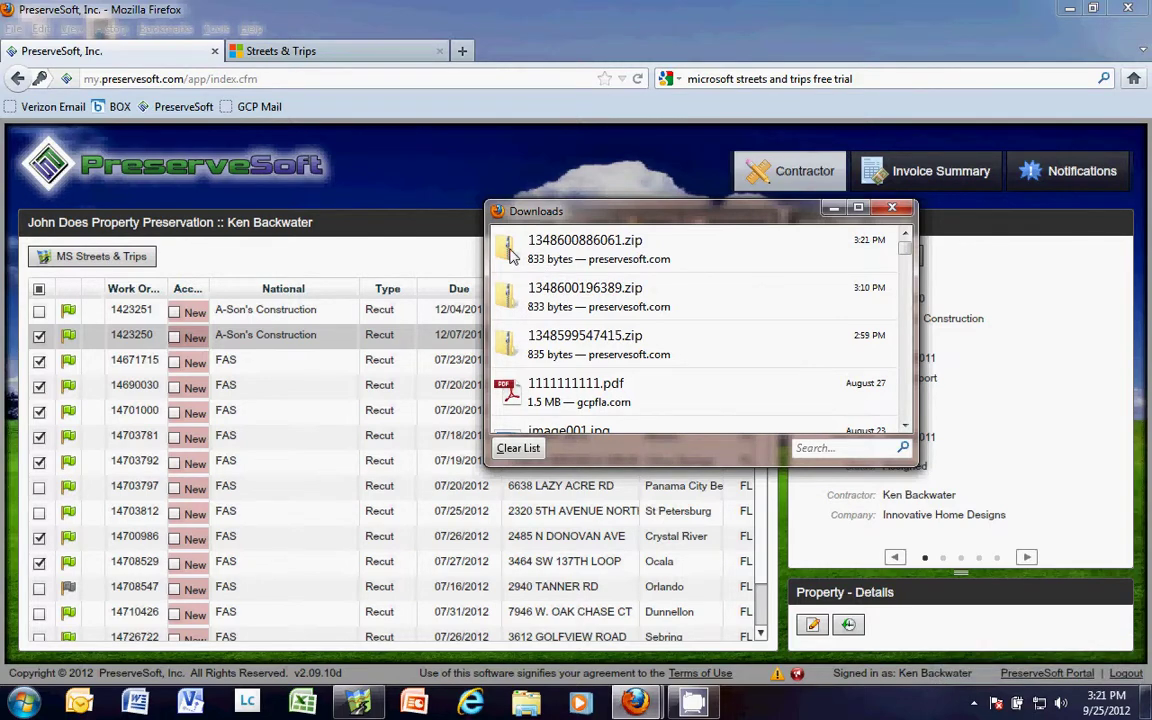
click(510, 255)
double_click(510, 255)
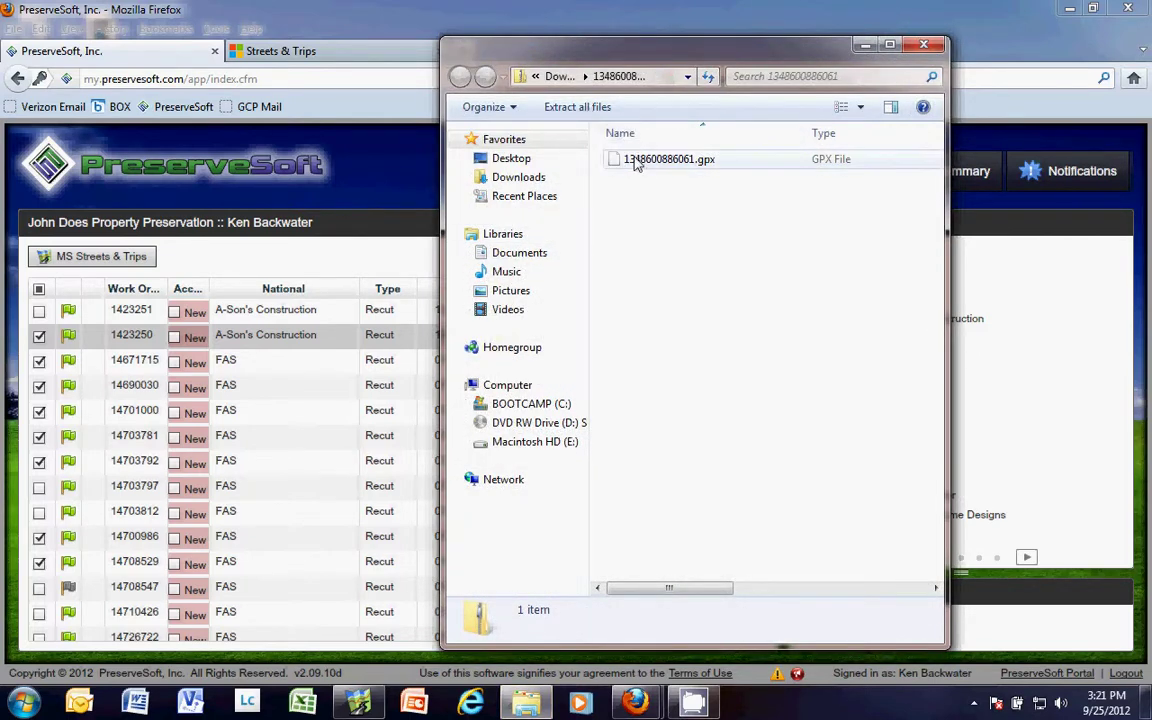
Extract 1348600886061.gpx from the zip to the Desktop
click(565, 107)
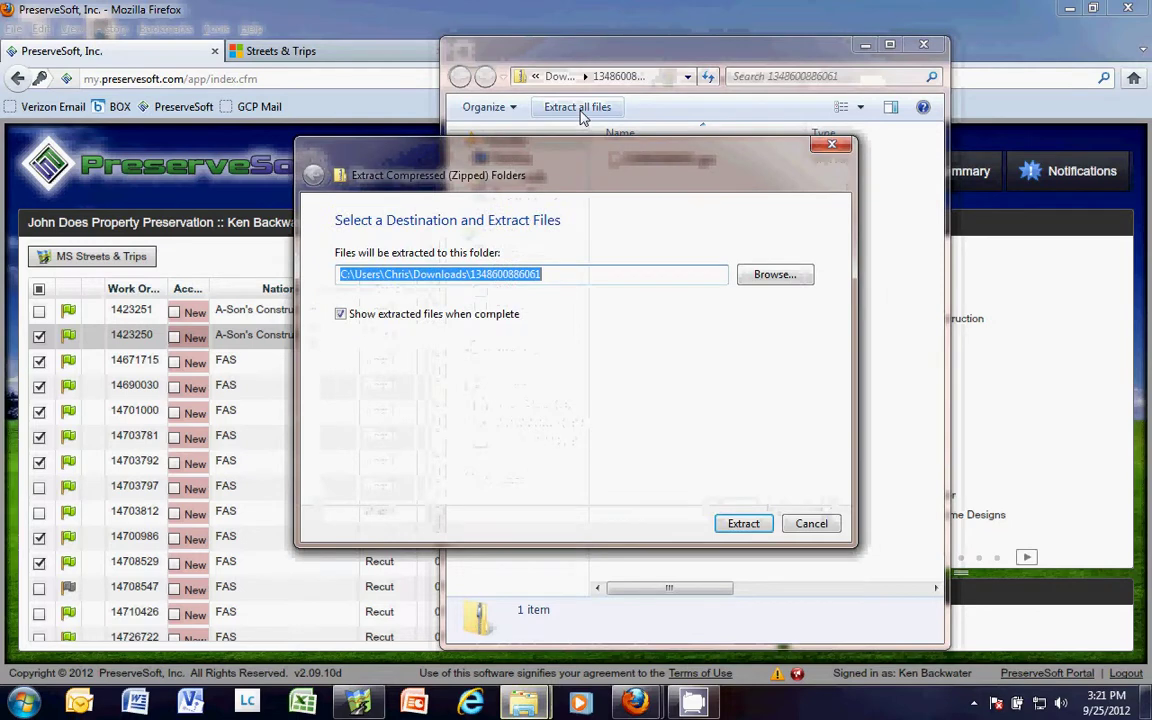
click(750, 274)
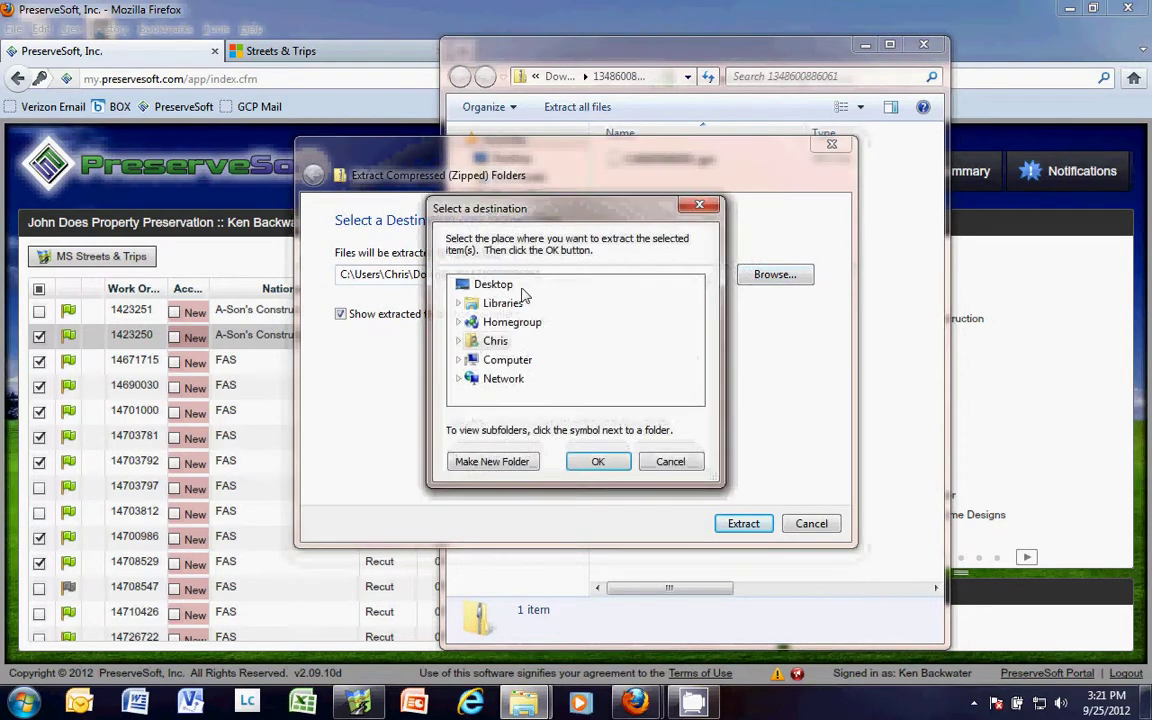
click(596, 462)
click(743, 524)
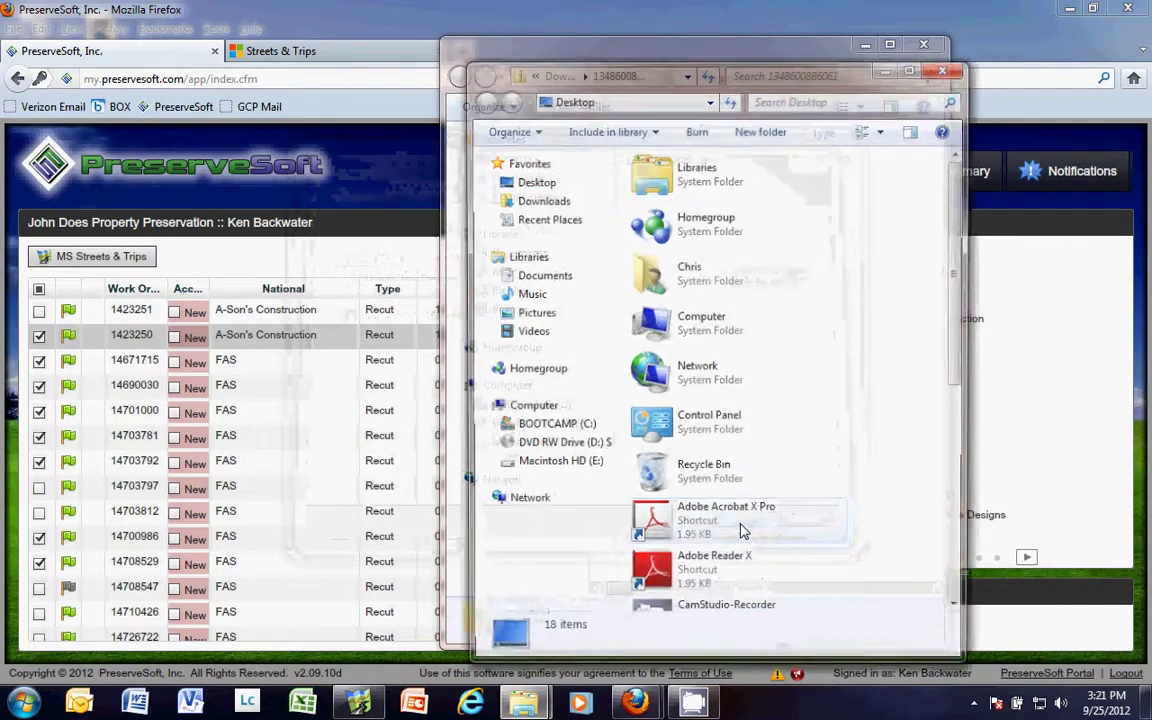
click(957, 562)
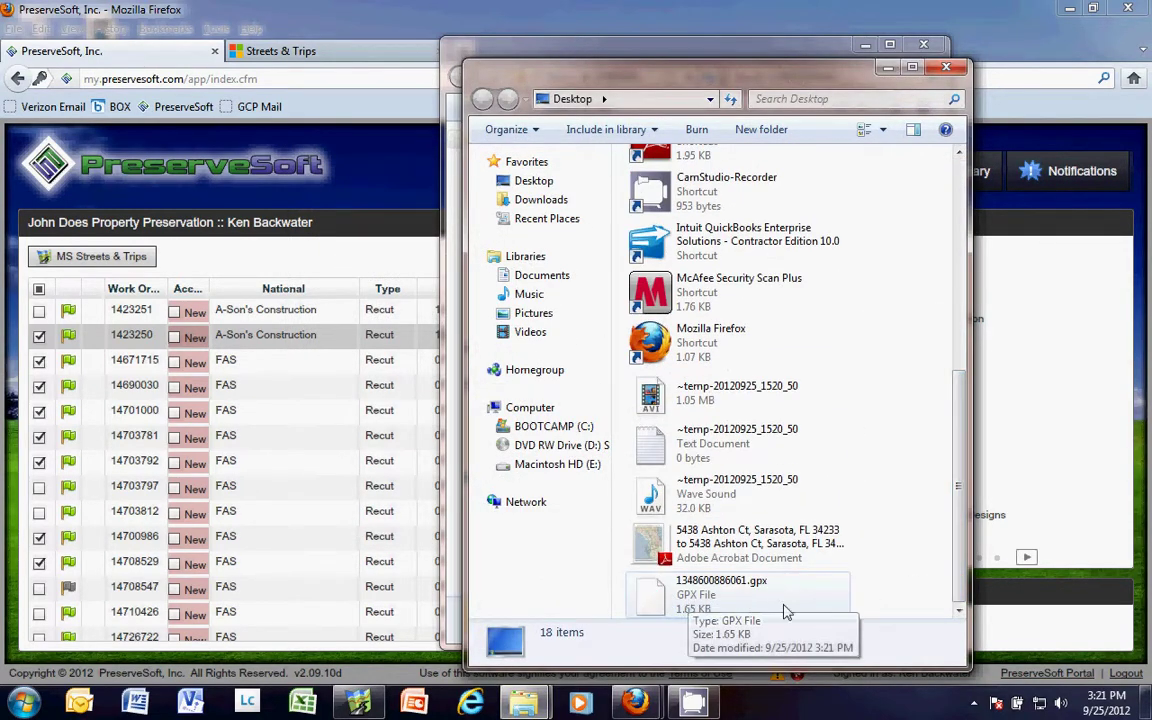
Close the Desktop and zip folder windows and the Downloads list
click(945, 67)
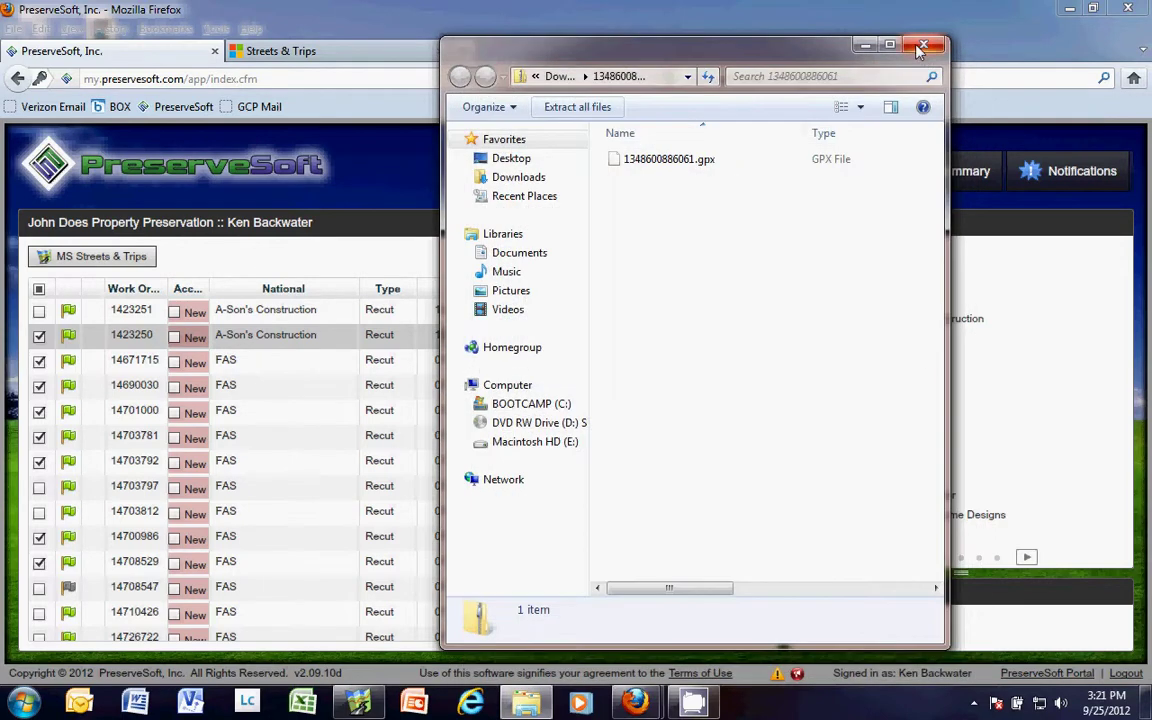
click(920, 46)
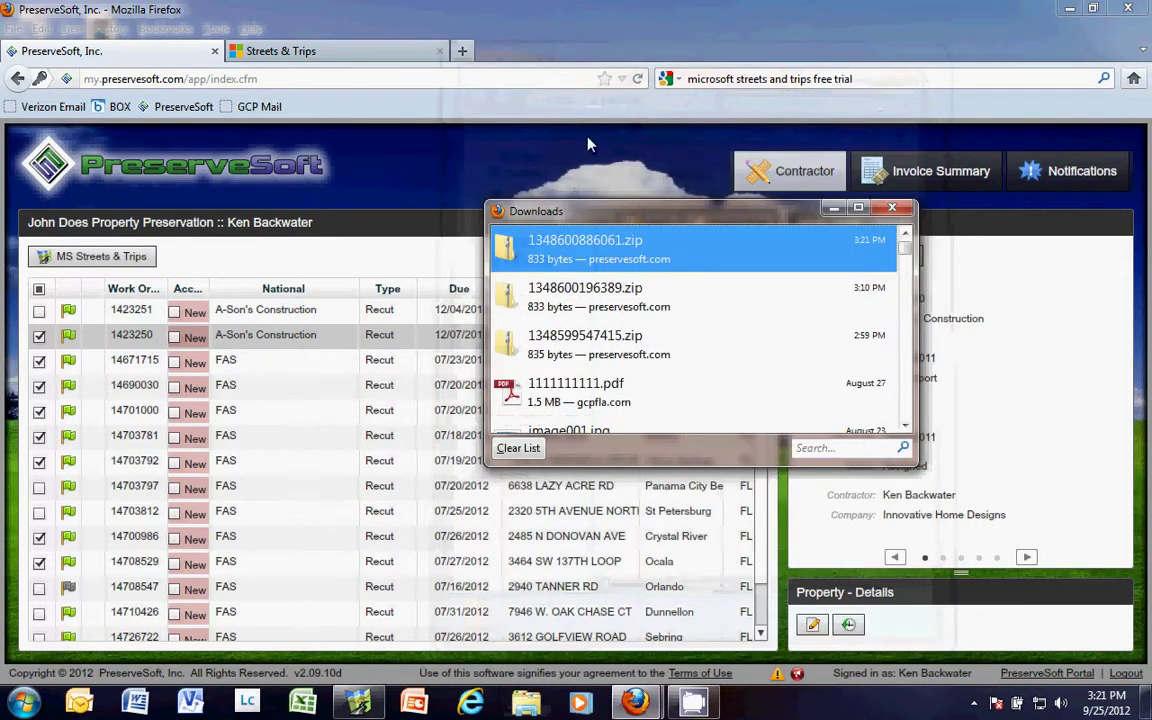
click(892, 207)
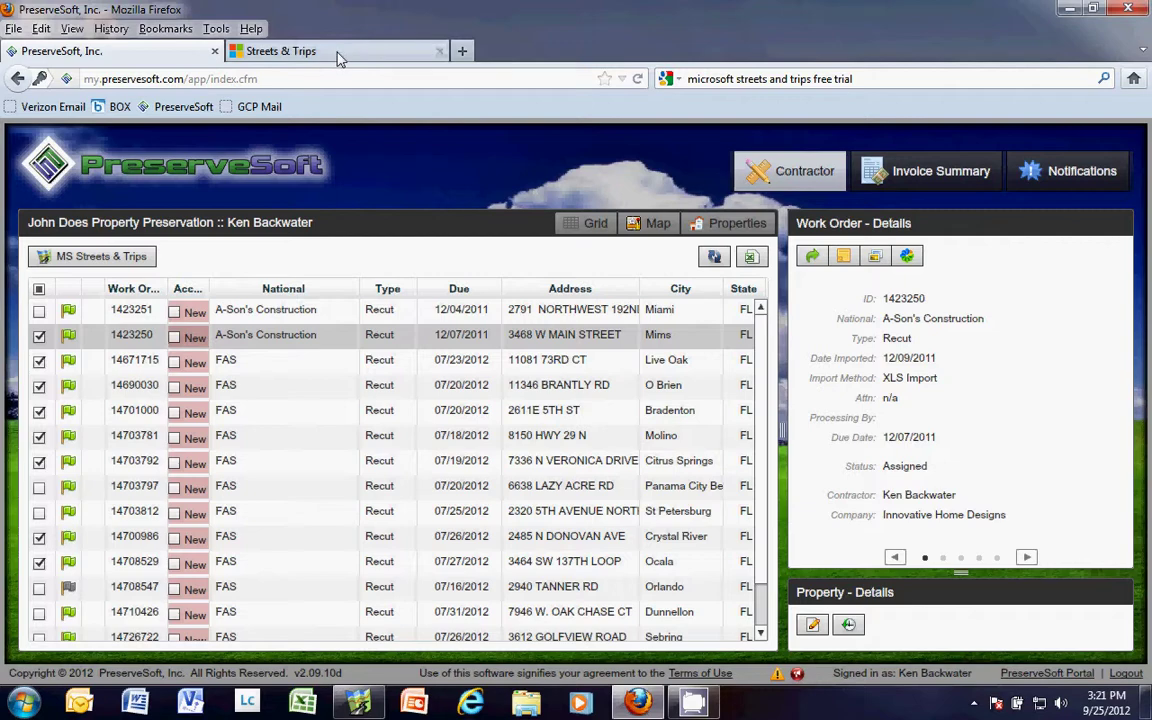
Browse the Streets & Trips 2013 free-trial page, then minimize Firefox
click(303, 50)
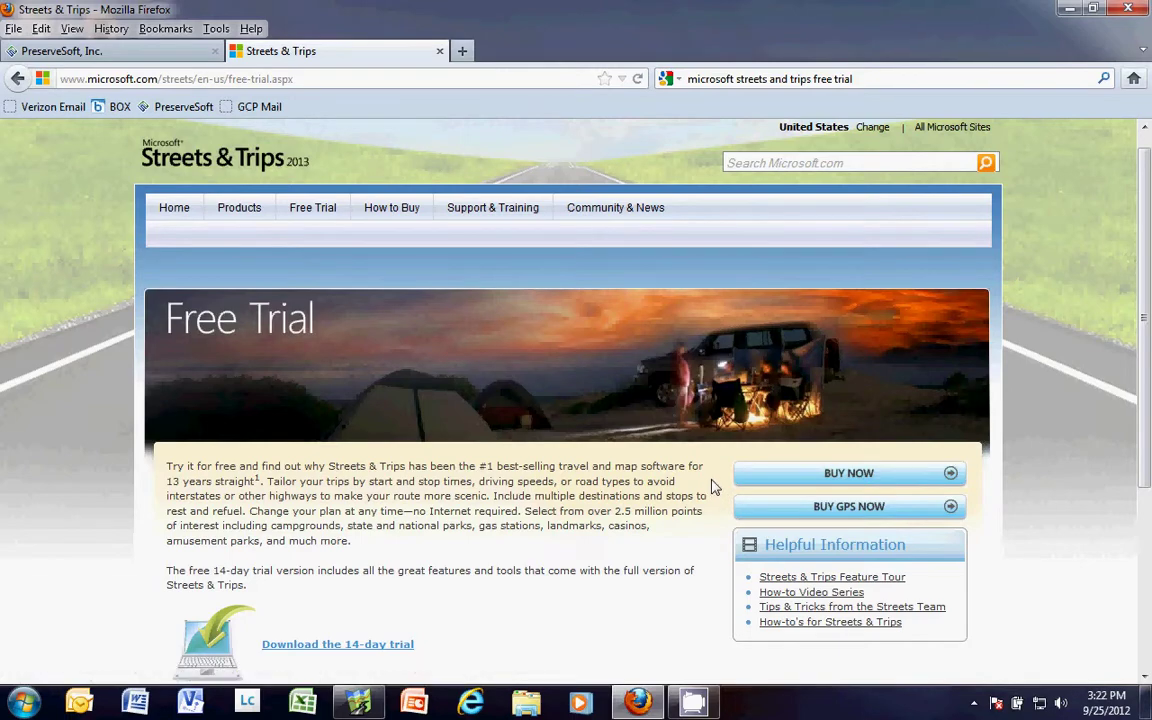
scroll(712, 487, up, 1)
scroll(712, 487, down, 10)
scroll(712, 487, up, 10)
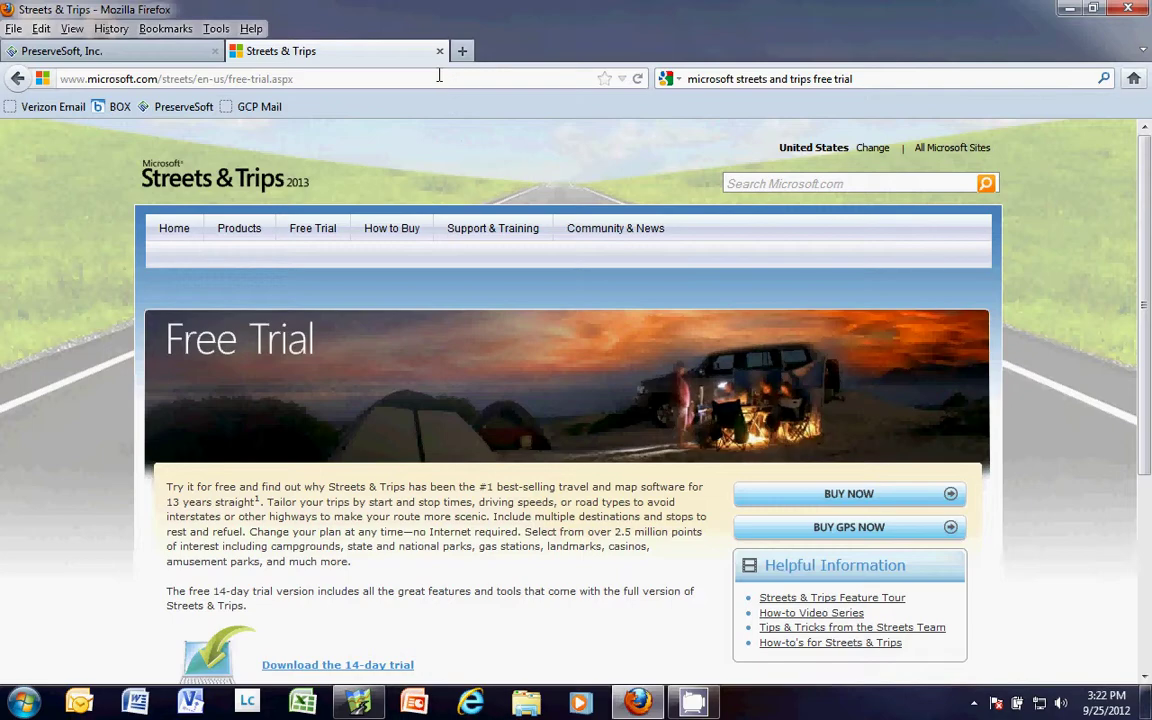
click(1069, 8)
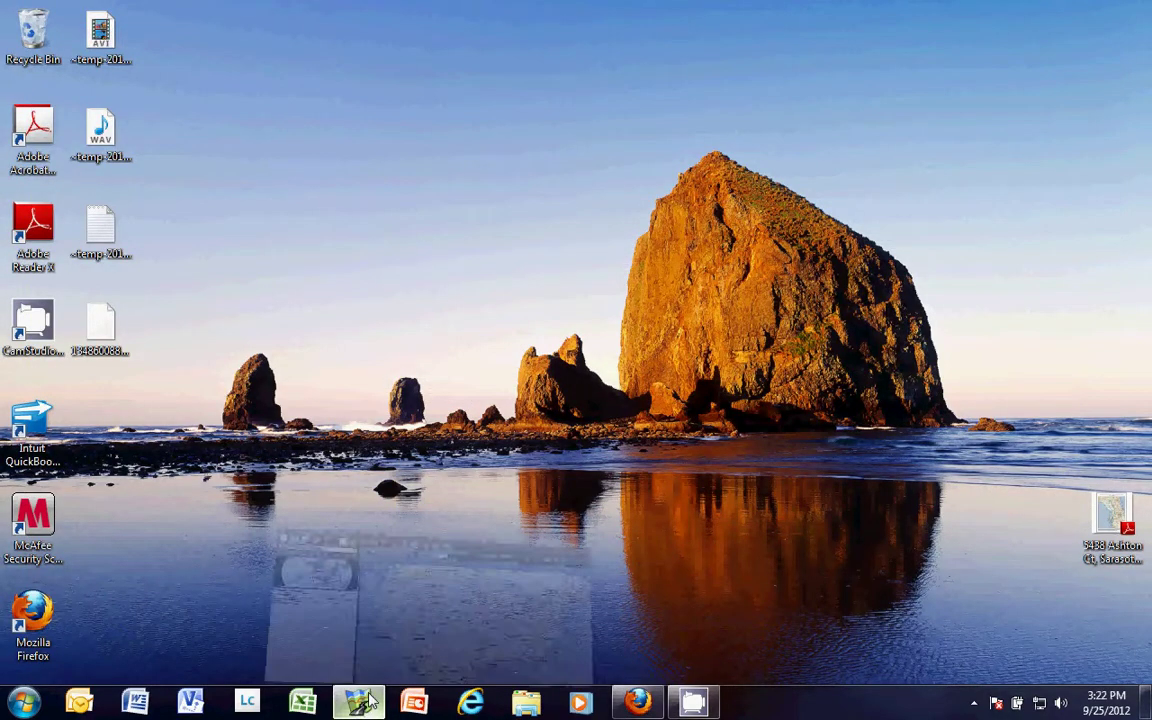
Import 1348600886061.gpx from the Desktop via Data > Import GPX file
click(362, 703)
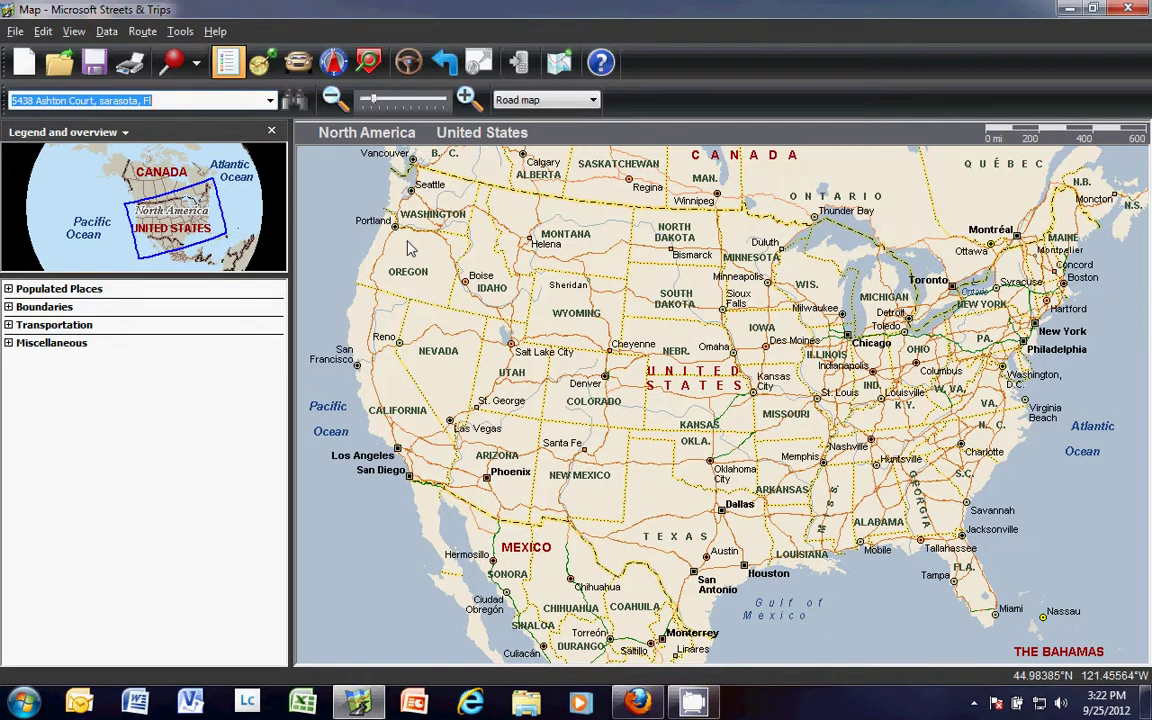
click(108, 32)
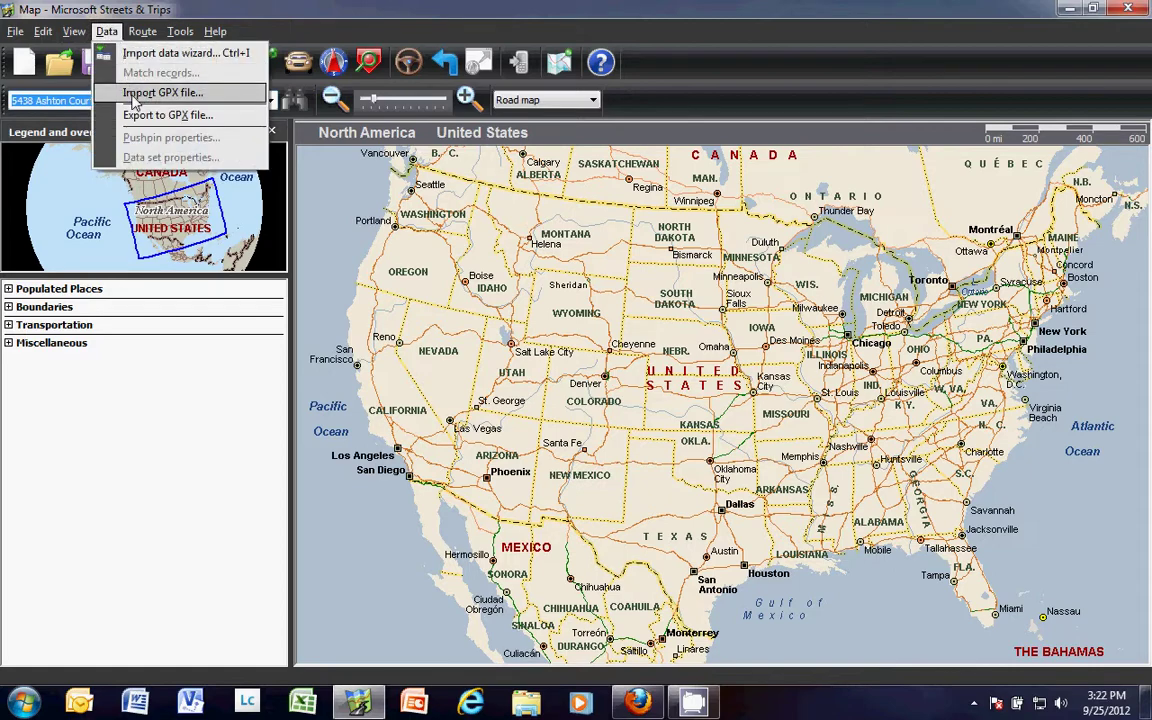
click(133, 96)
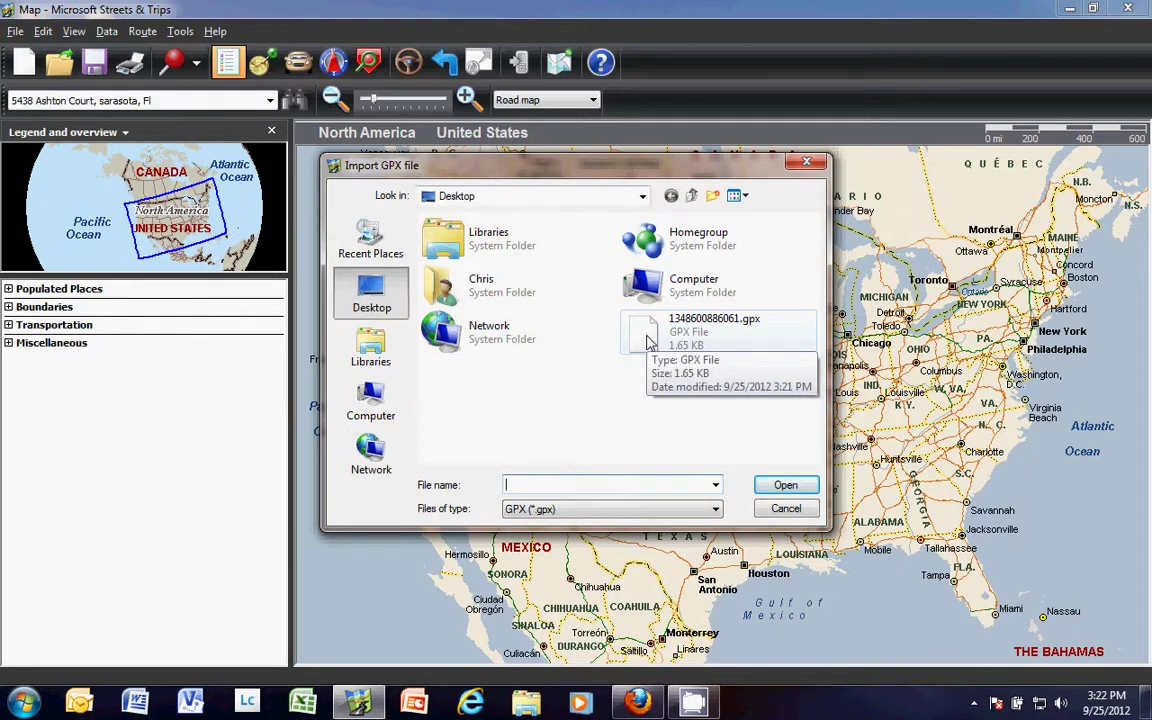
double_click(646, 341)
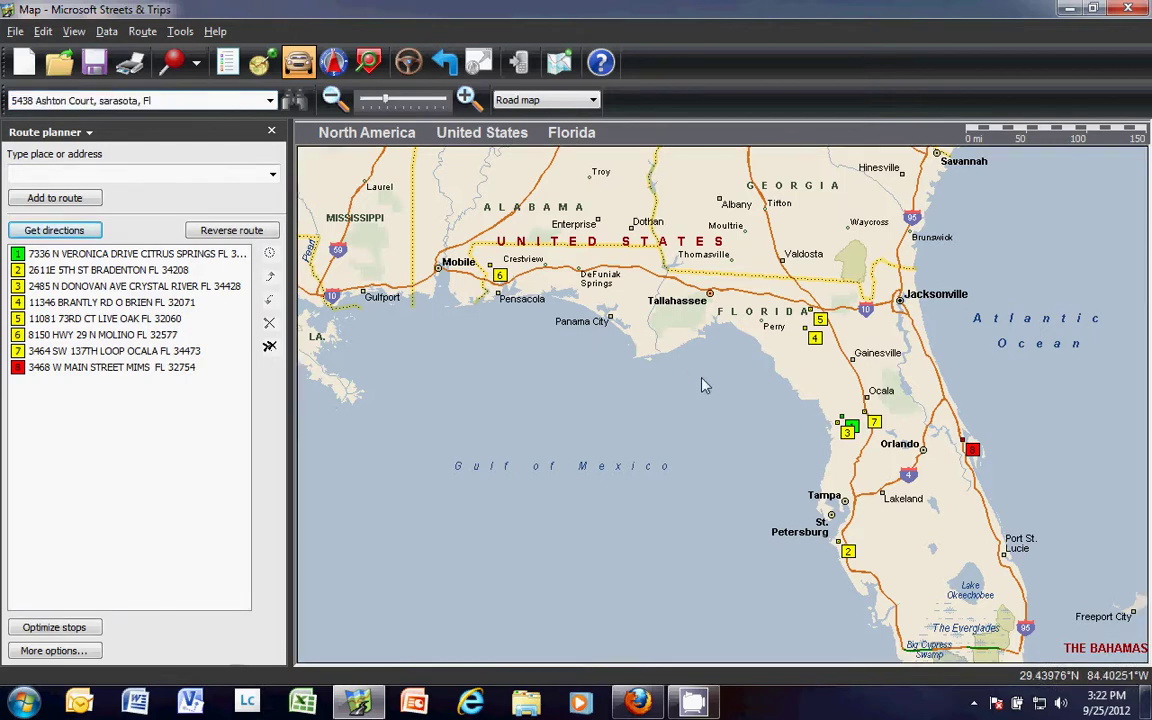
drag(703, 385, 679, 330)
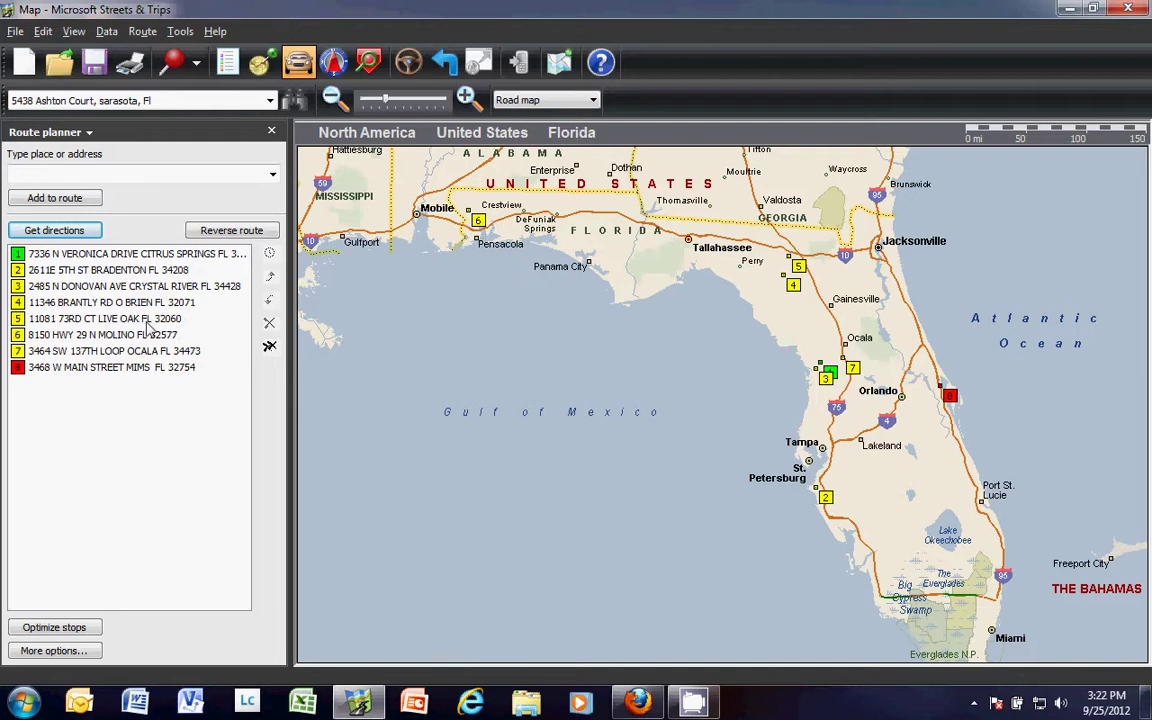
click(100, 335)
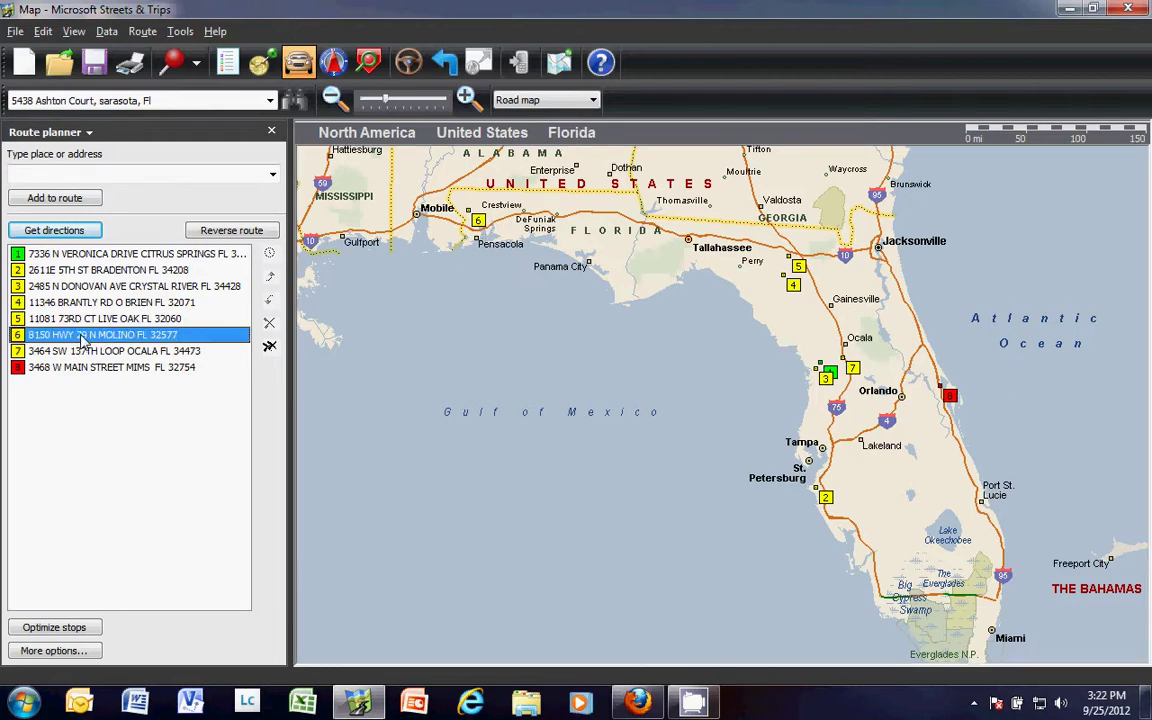
click(270, 325)
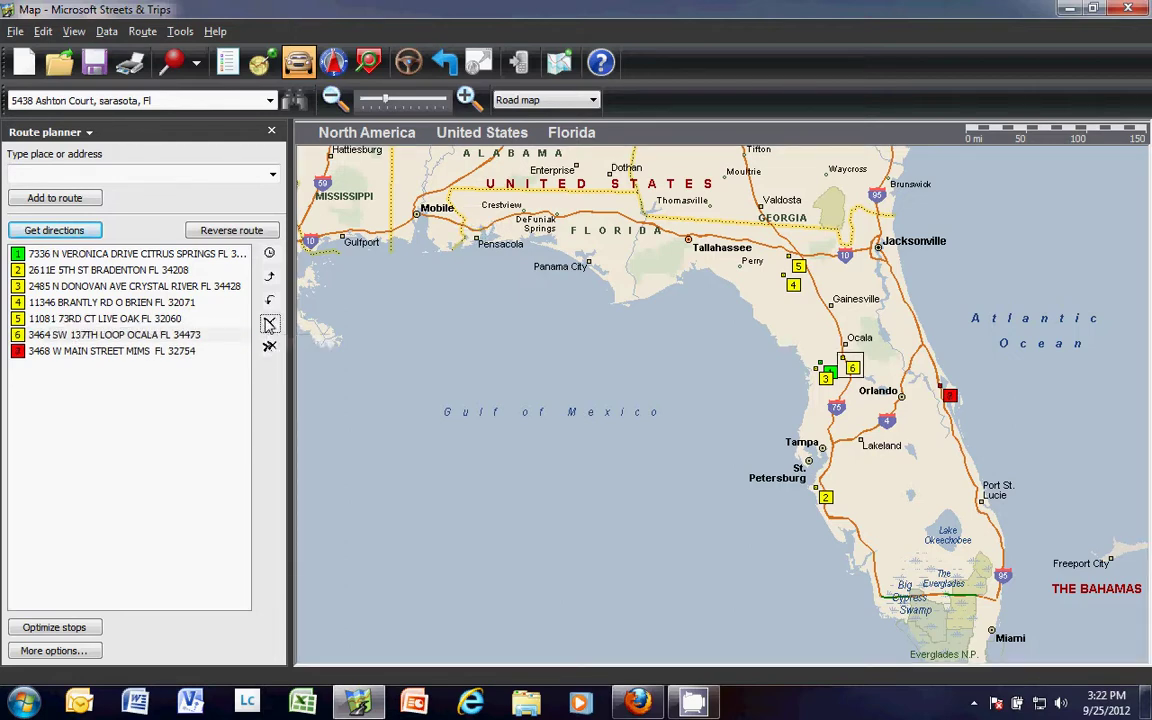
click(145, 352)
click(270, 325)
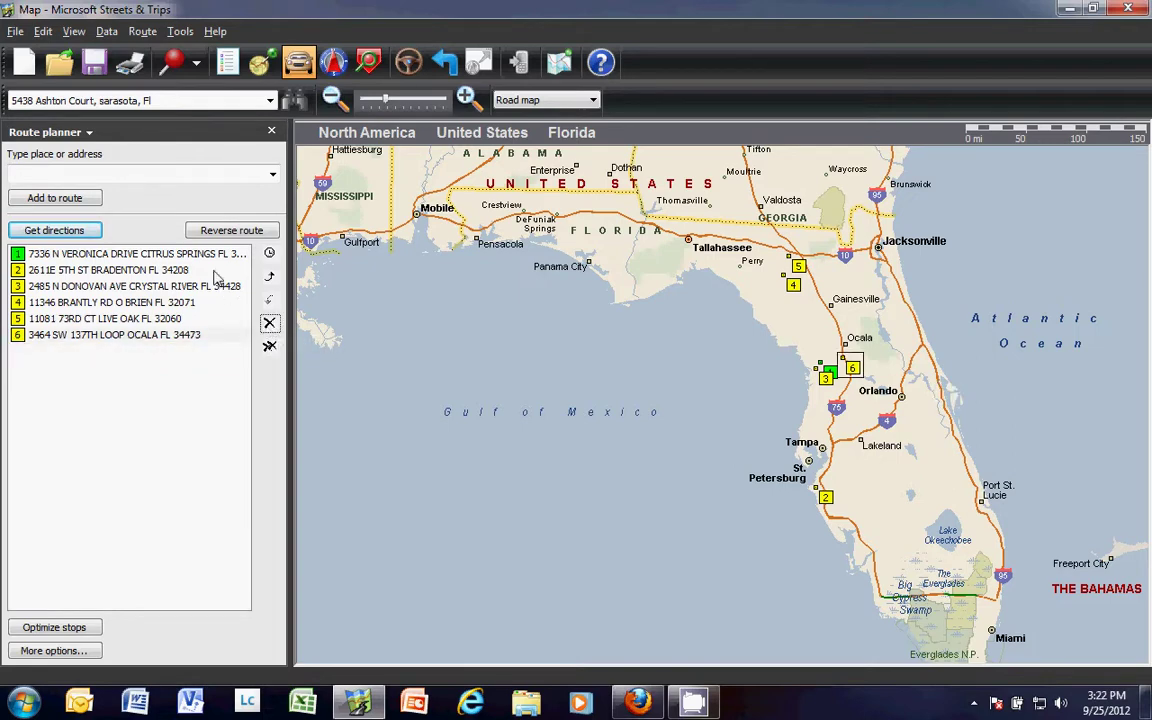
click(208, 174)
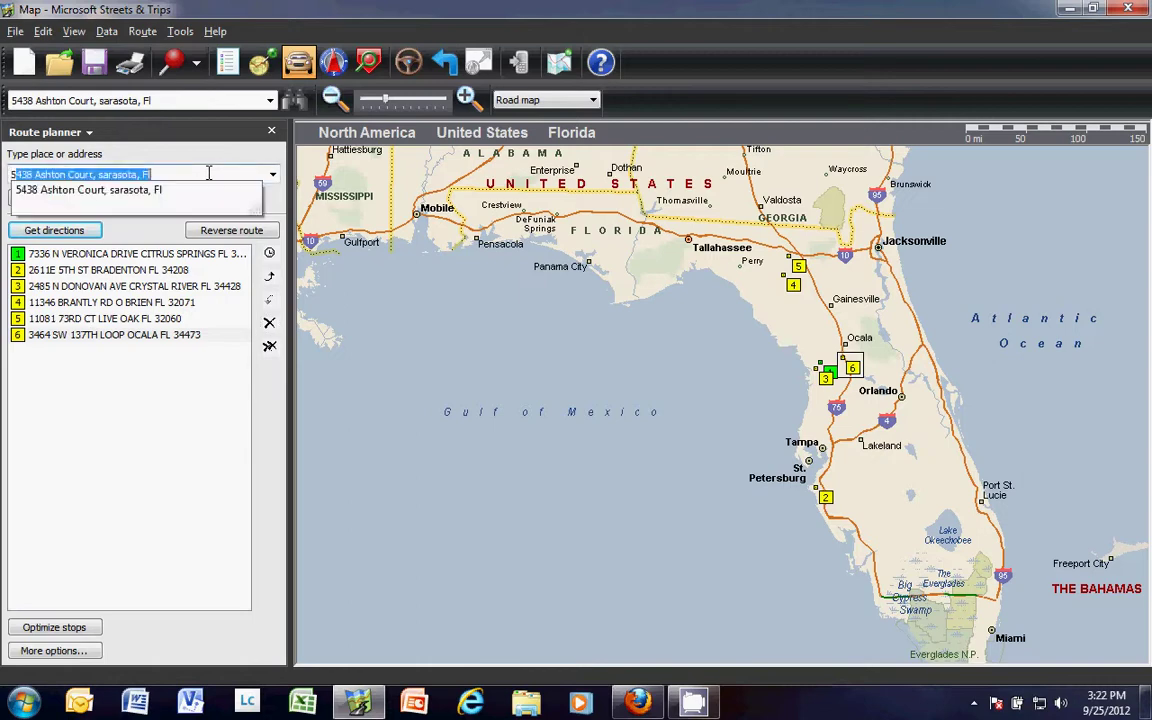
Find the Sarasota address and add it to the route as a stop
click(145, 191)
click(77, 199)
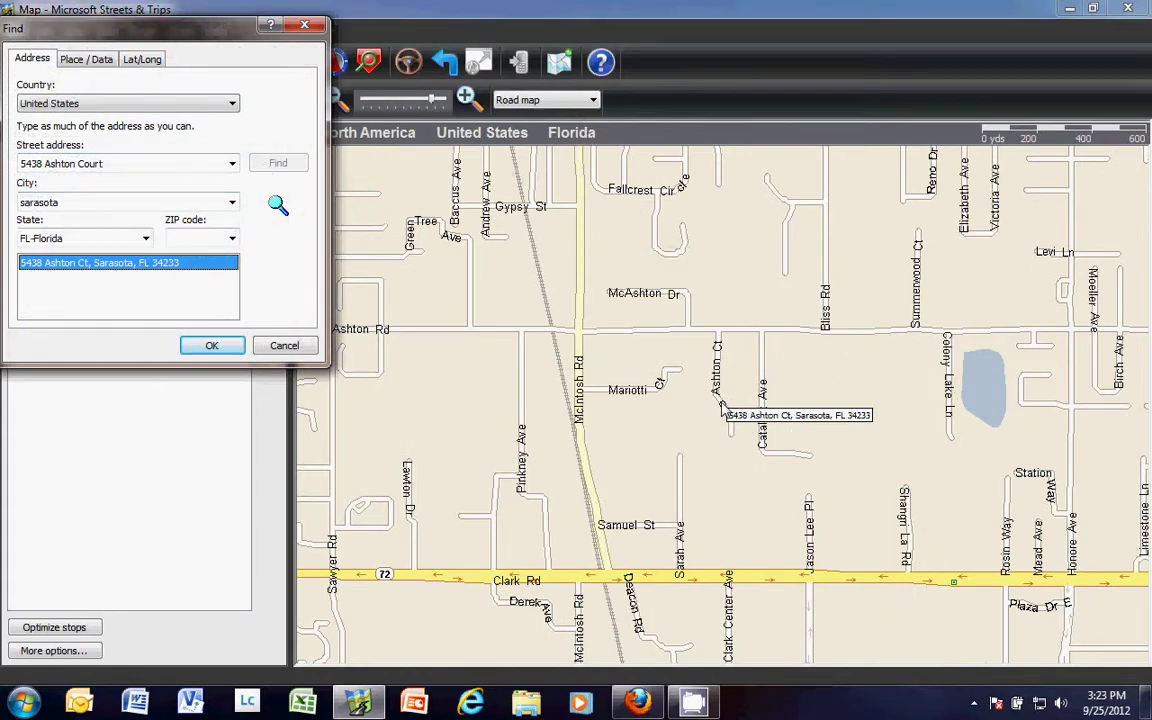
click(214, 346)
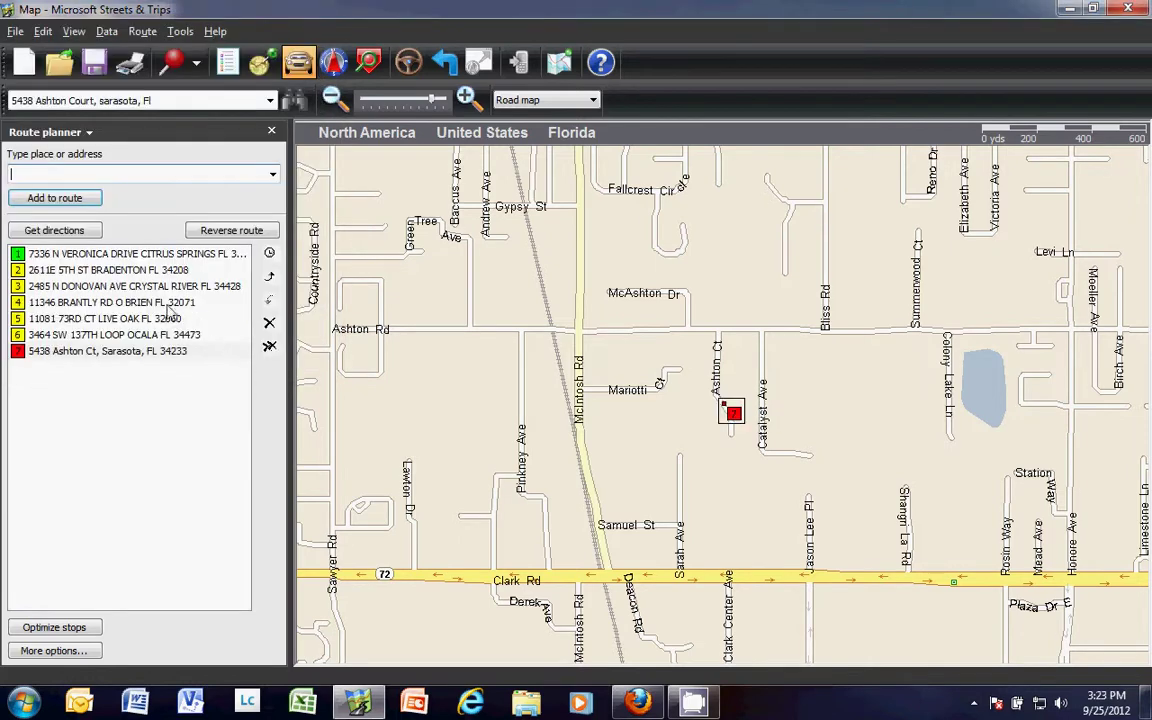
Make the Sarasota stop the route's start and optimize the stop order
right_click(72, 356)
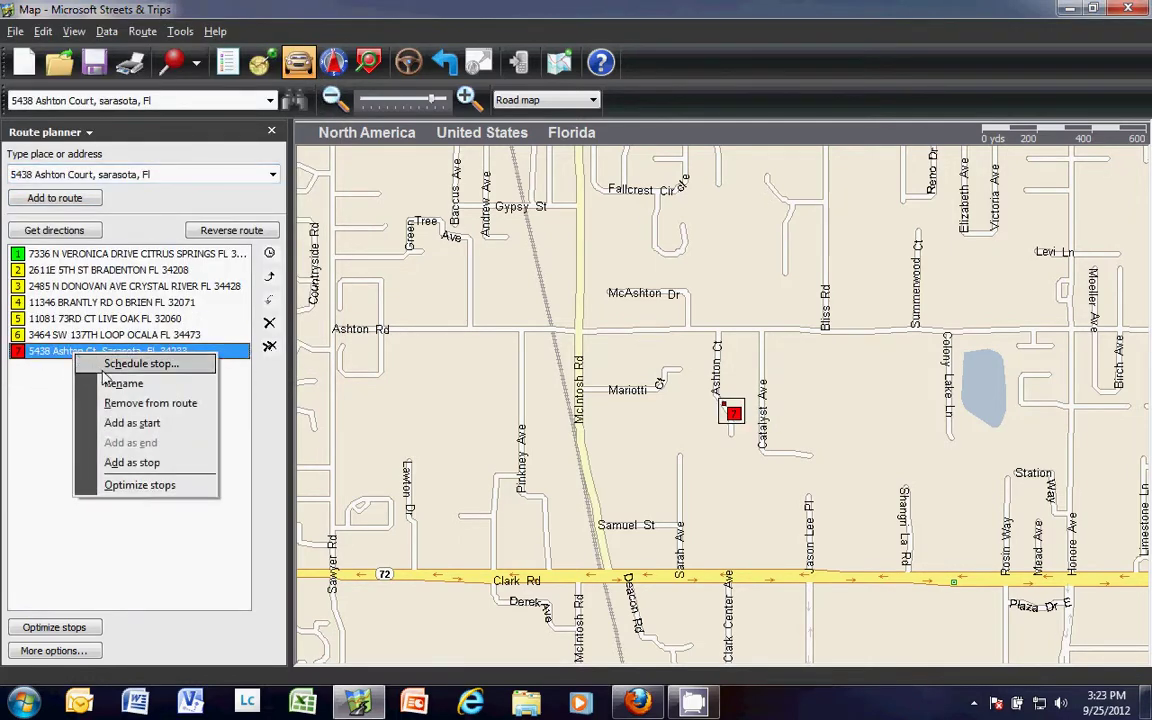
click(125, 424)
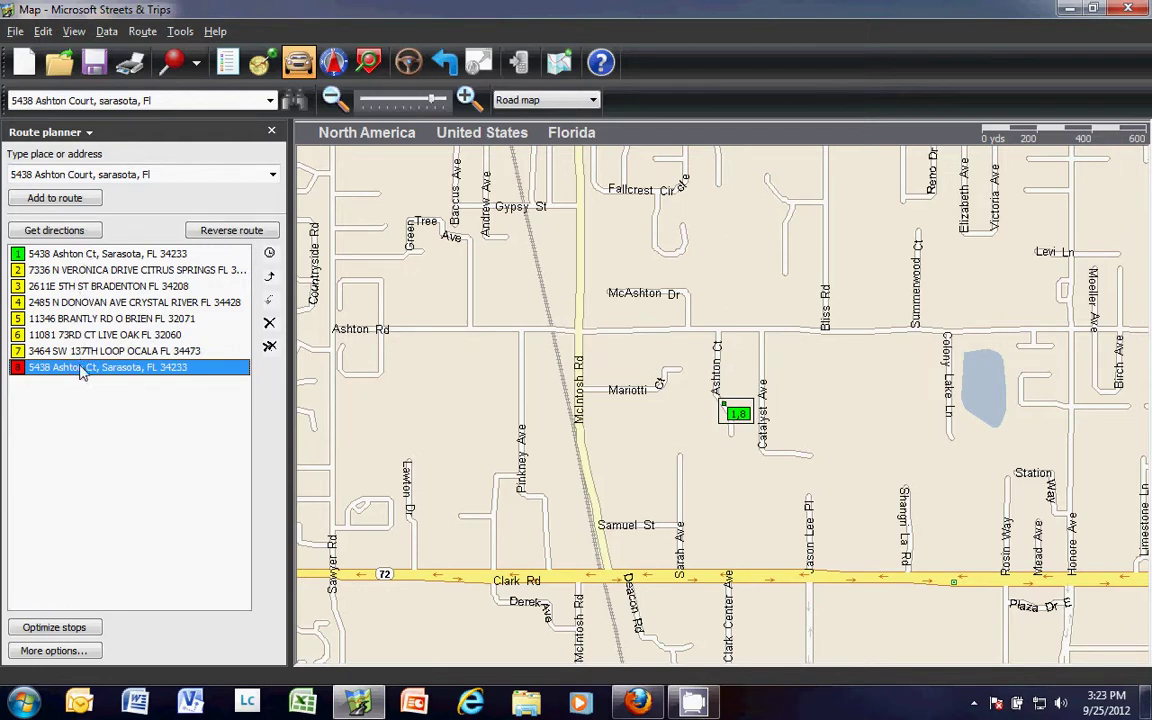
click(82, 628)
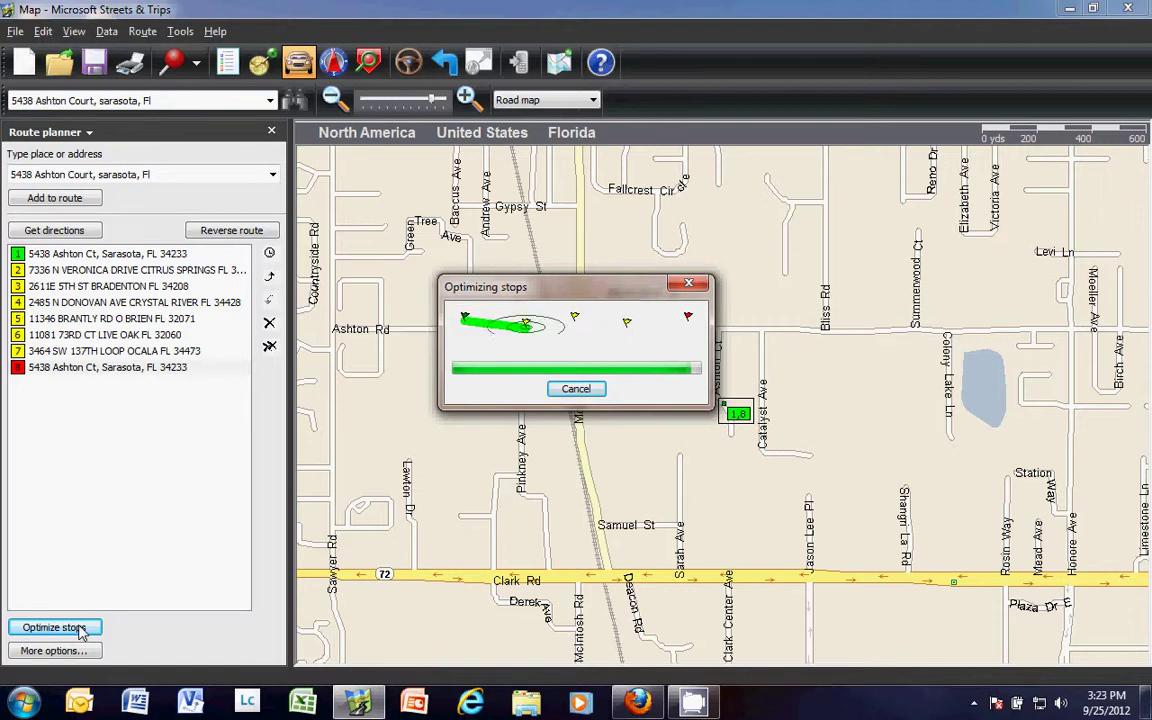
Show driving directions for the 524.6-mile Sarasota round trip and enlarge the map
click(409, 63)
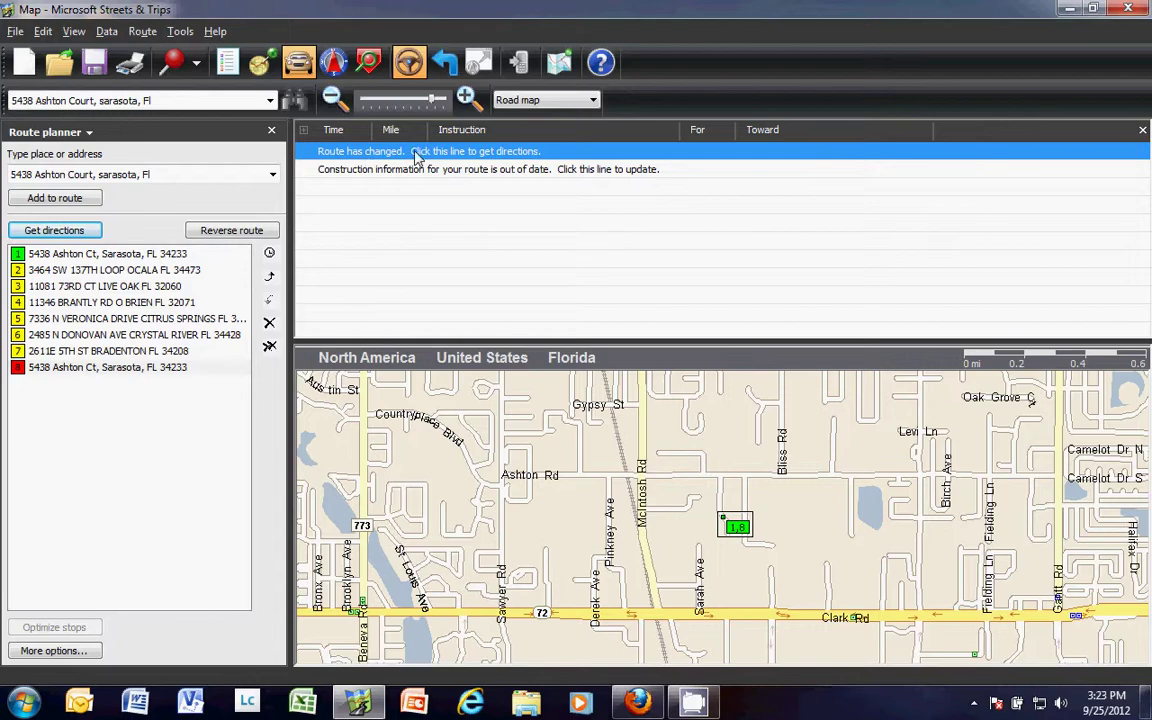
click(455, 152)
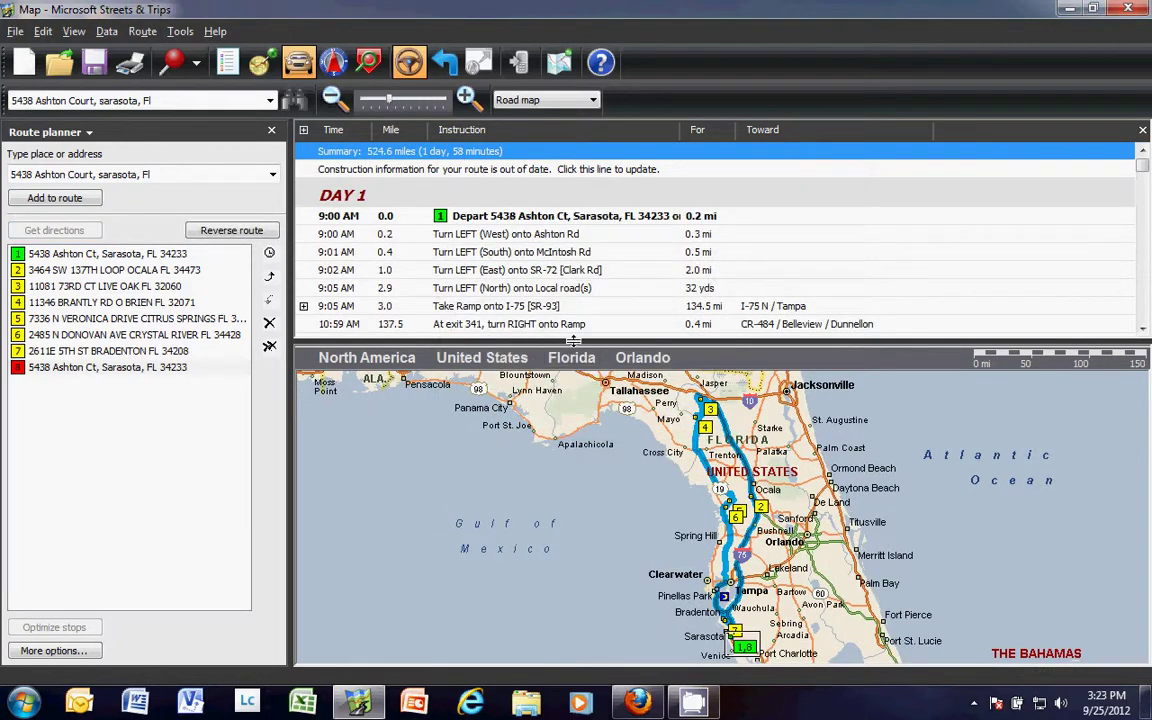
drag(560, 345, 560, 213)
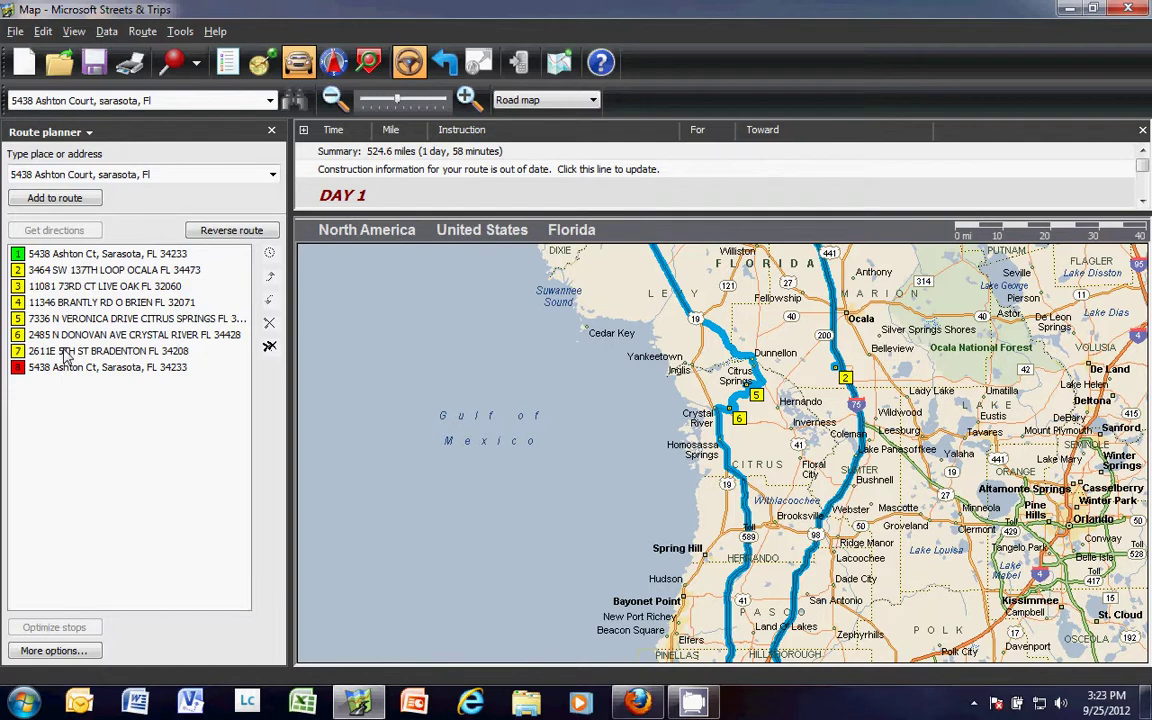
scroll(445, 391, down, 2)
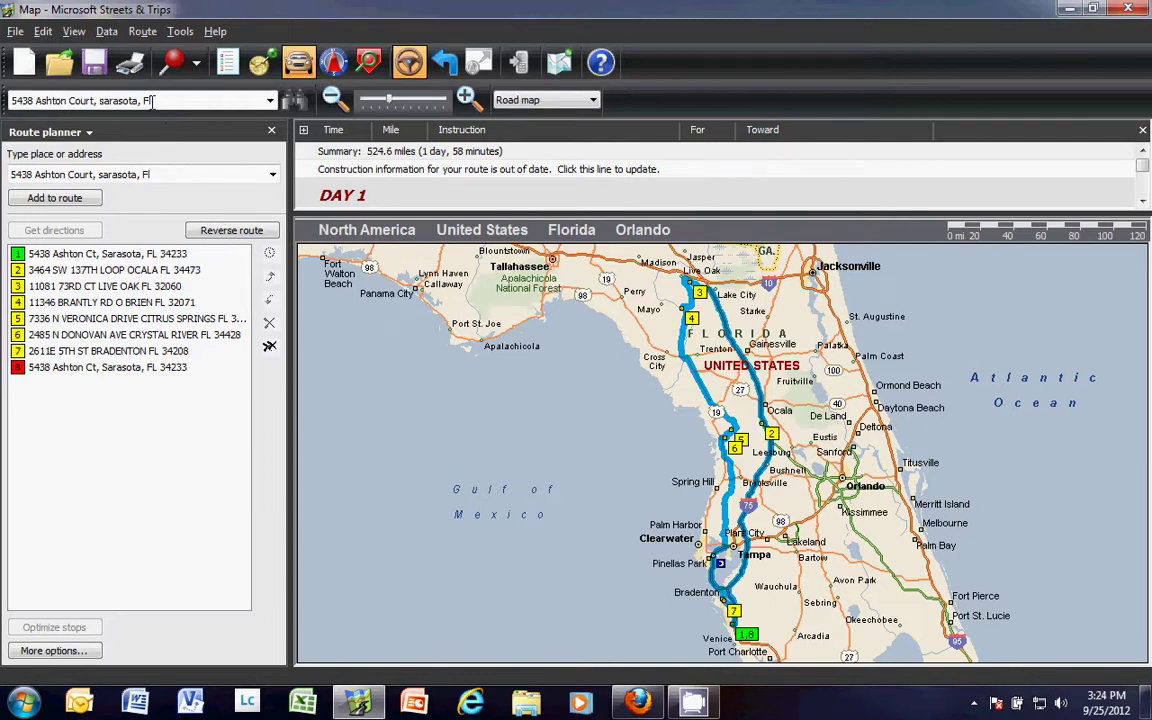
click(181, 33)
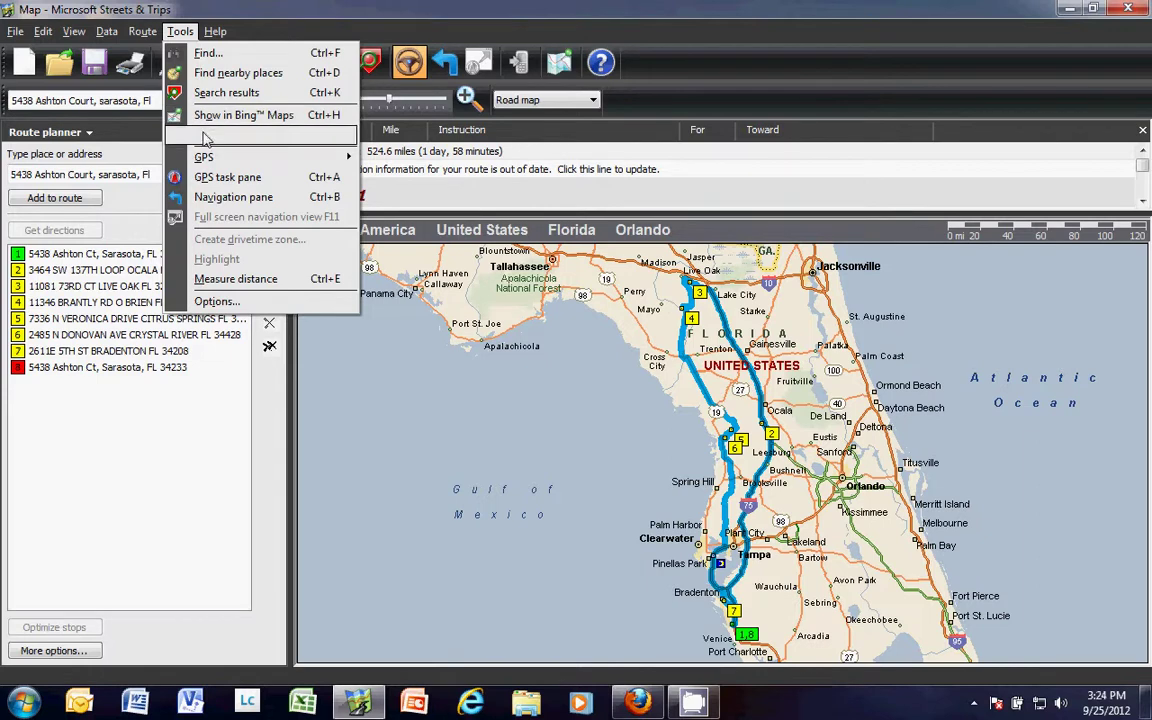
mouse_move(226, 156)
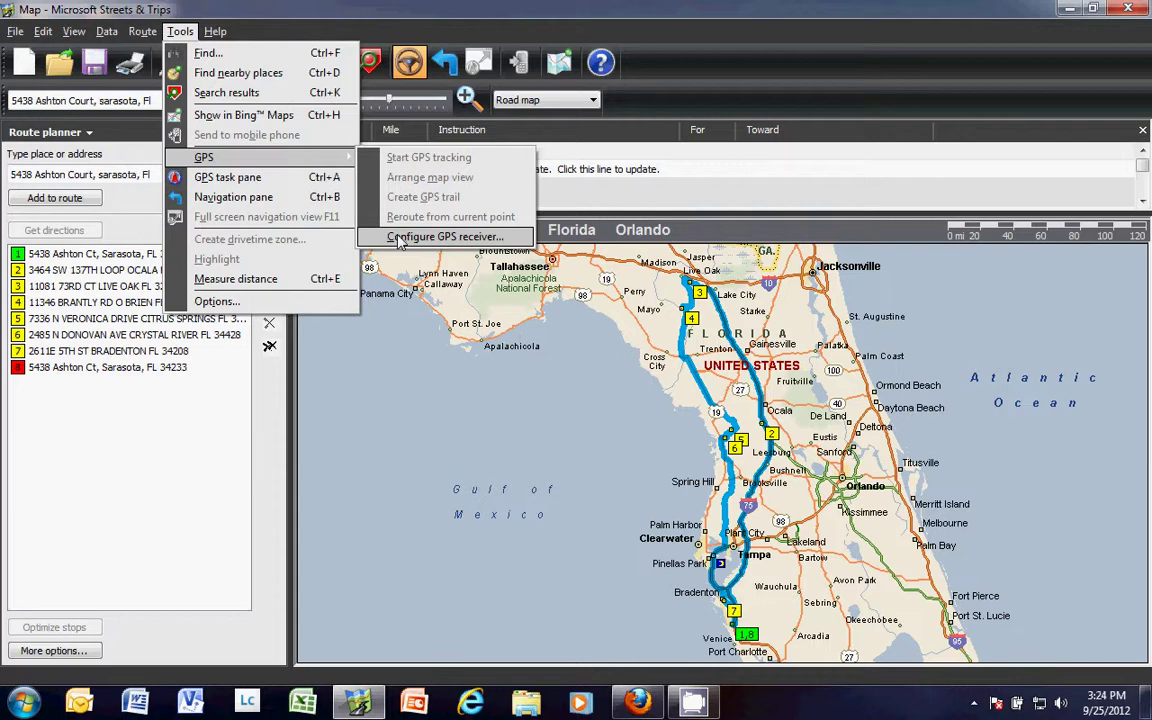
click(225, 415)
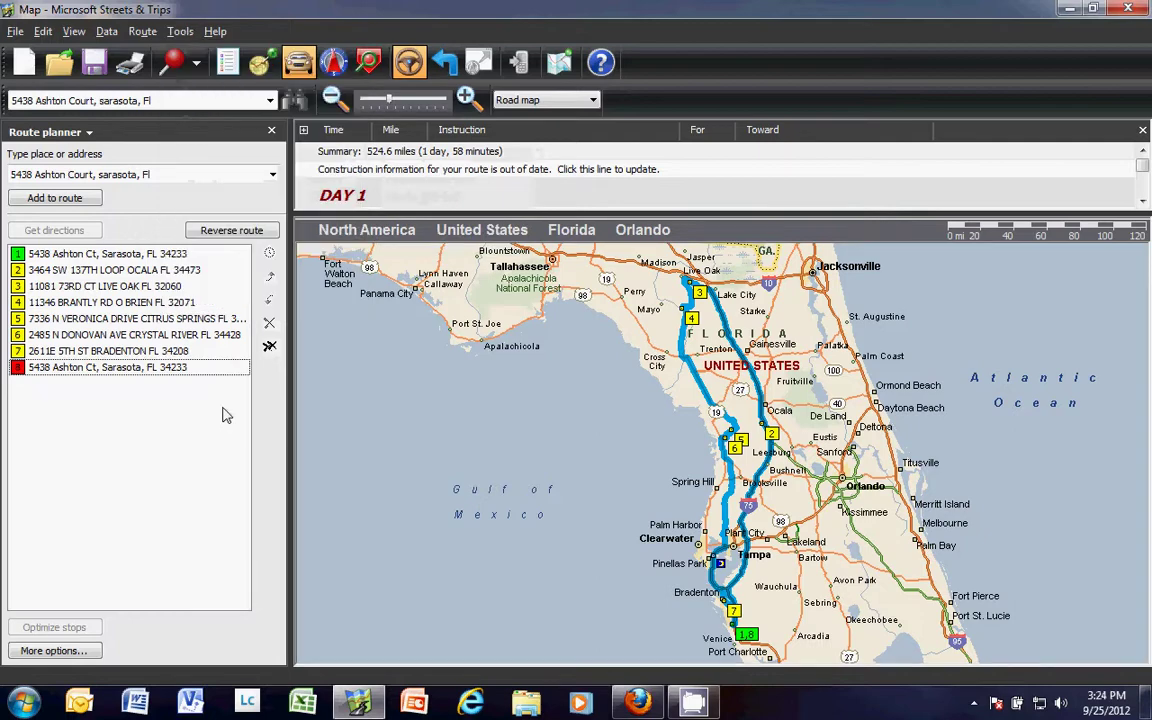
Print the driving directions to an Adobe PDF saved on the Desktop with its default name
click(15, 31)
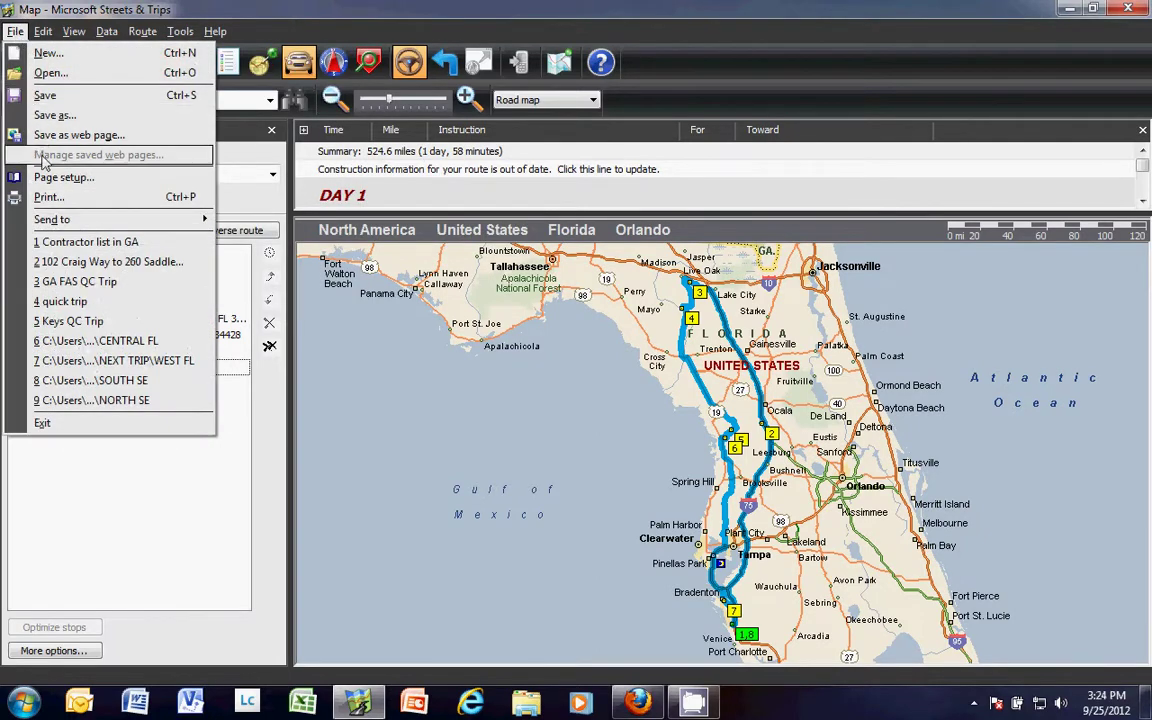
click(47, 197)
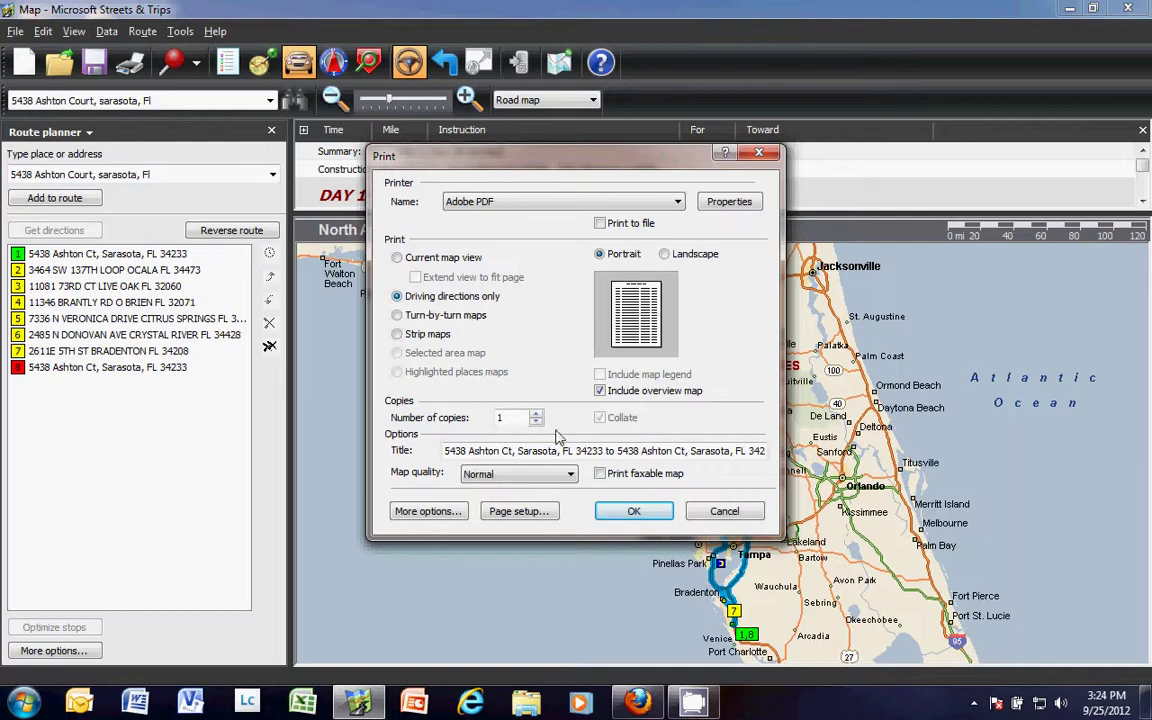
click(634, 511)
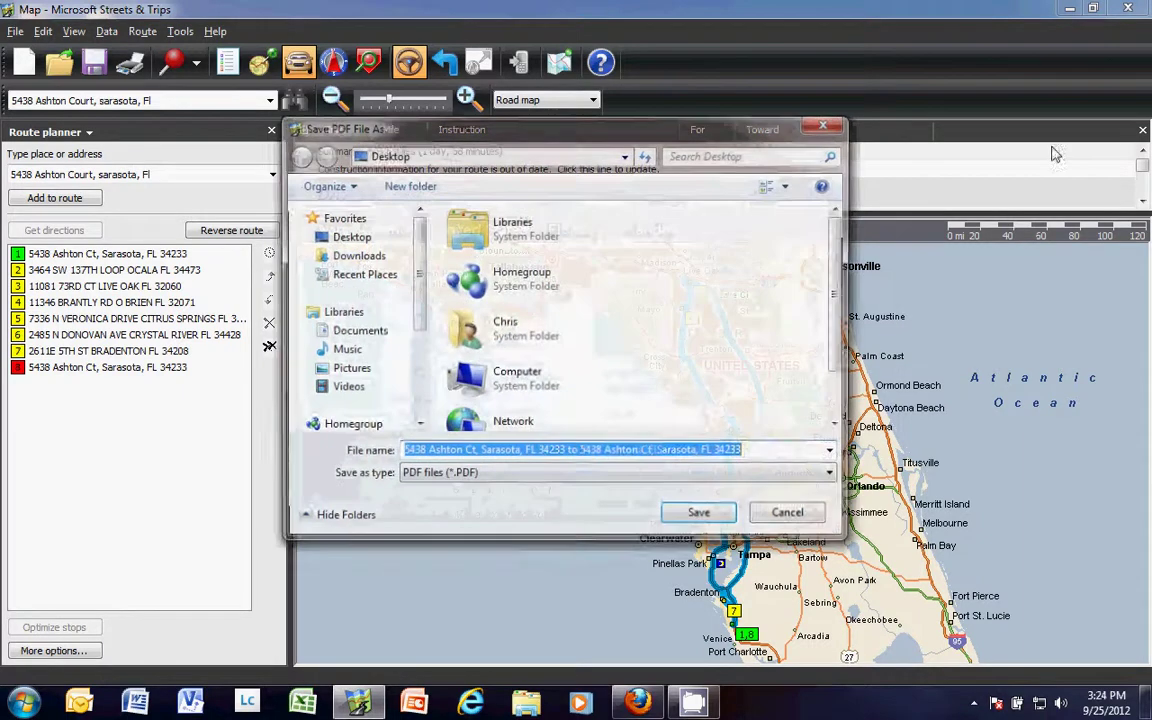
key(Return)
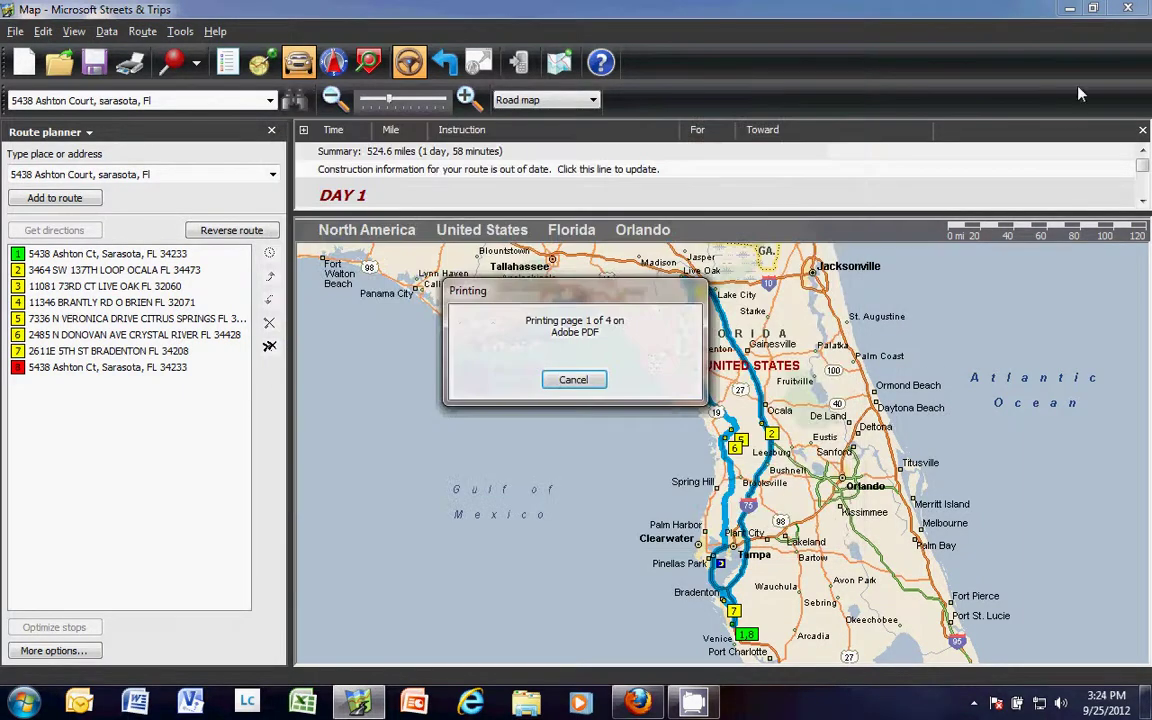
click(1069, 9)
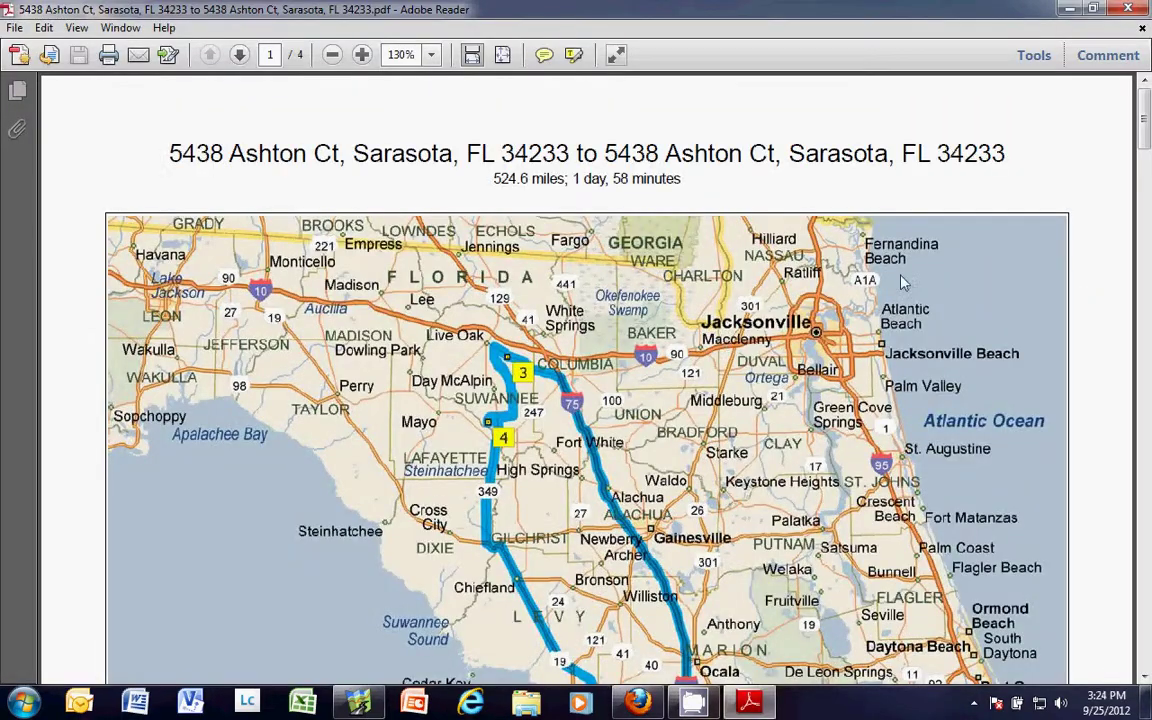
Scroll the route PDF to page 2's turn-by-turn directions
drag(1147, 118, 1141, 268)
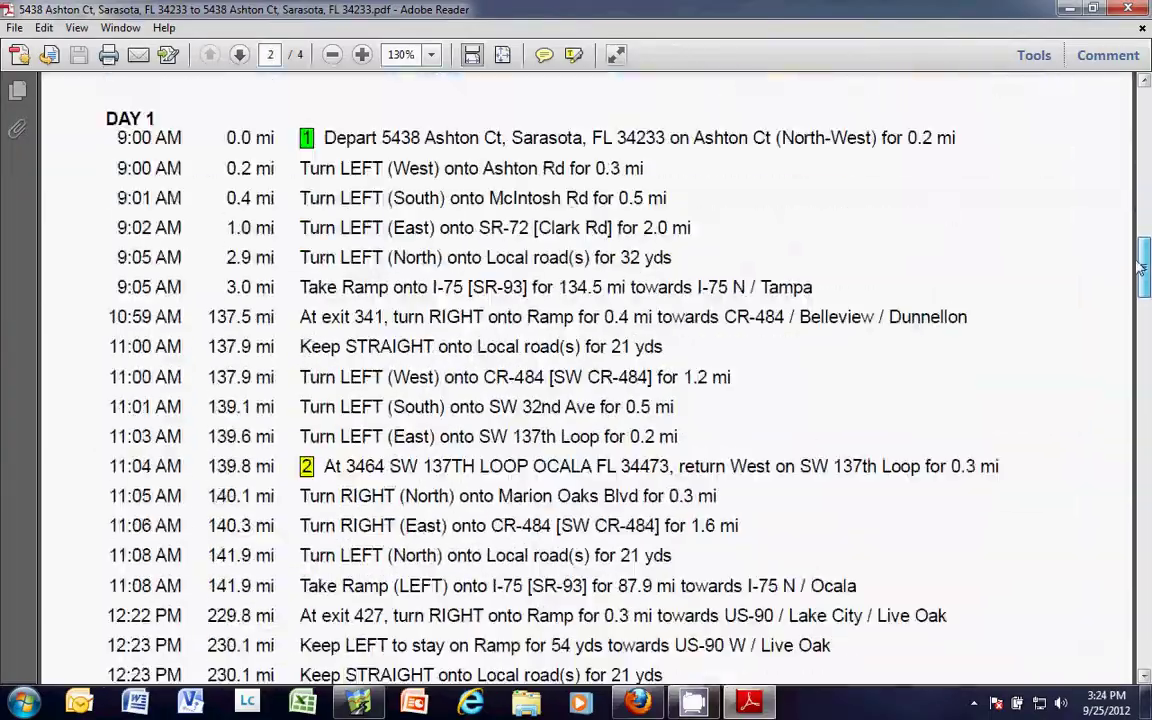
scroll(674, 417, up, 2)
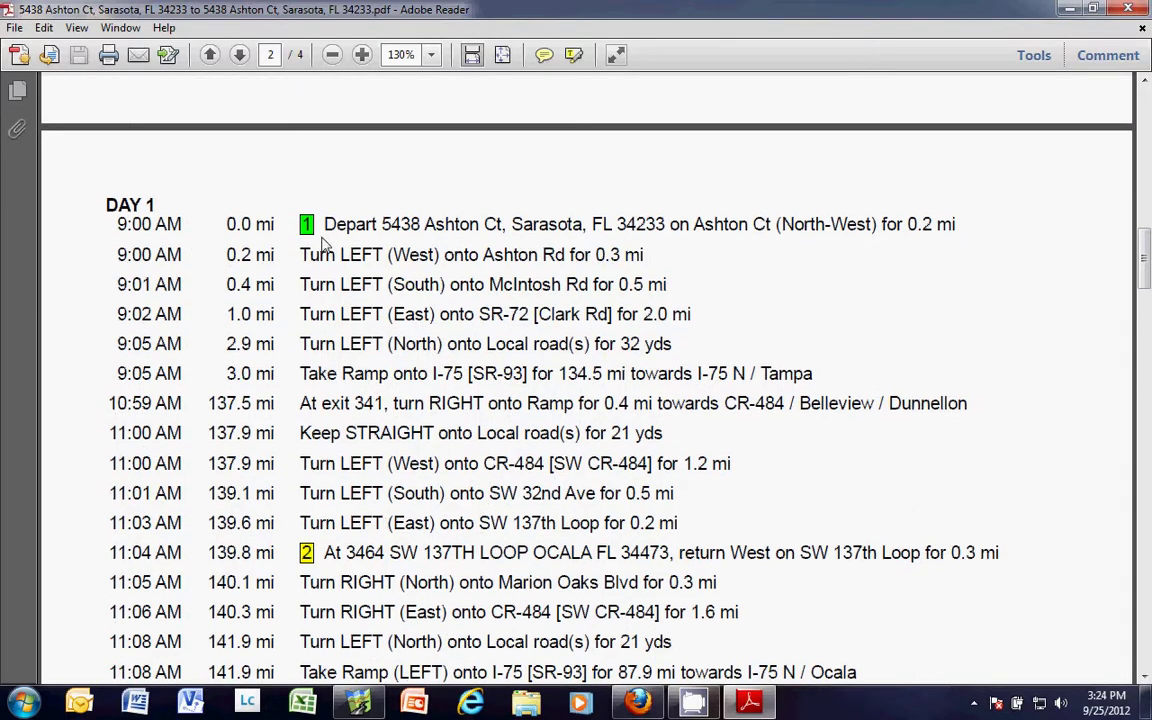
scroll(325, 245, up, 3)
scroll(396, 515, up, 4)
scroll(405, 505, down, 13)
Select the directions from waypoint 2 to the 12:41 PM row, then return to the page 1 map
drag(326, 294, 655, 315)
drag(326, 652, 751, 665)
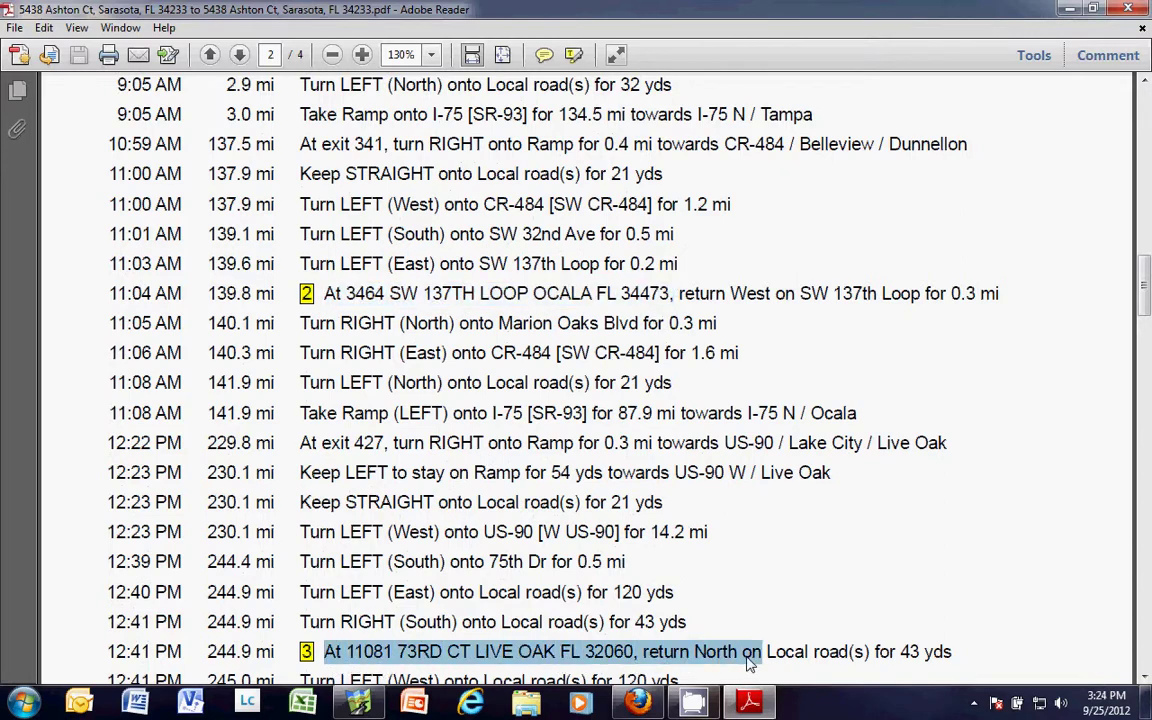
click(498, 652)
drag(328, 299, 689, 622)
scroll(686, 619, up, 1)
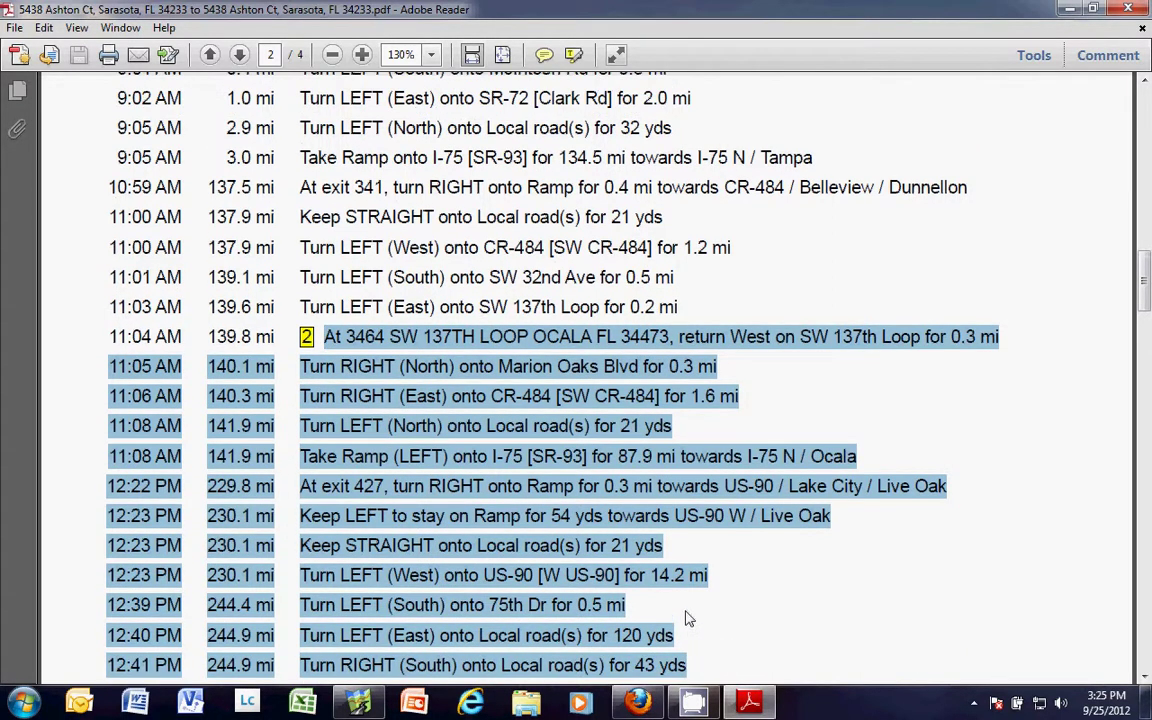
scroll(708, 252, down, 8)
scroll(708, 250, up, 20)
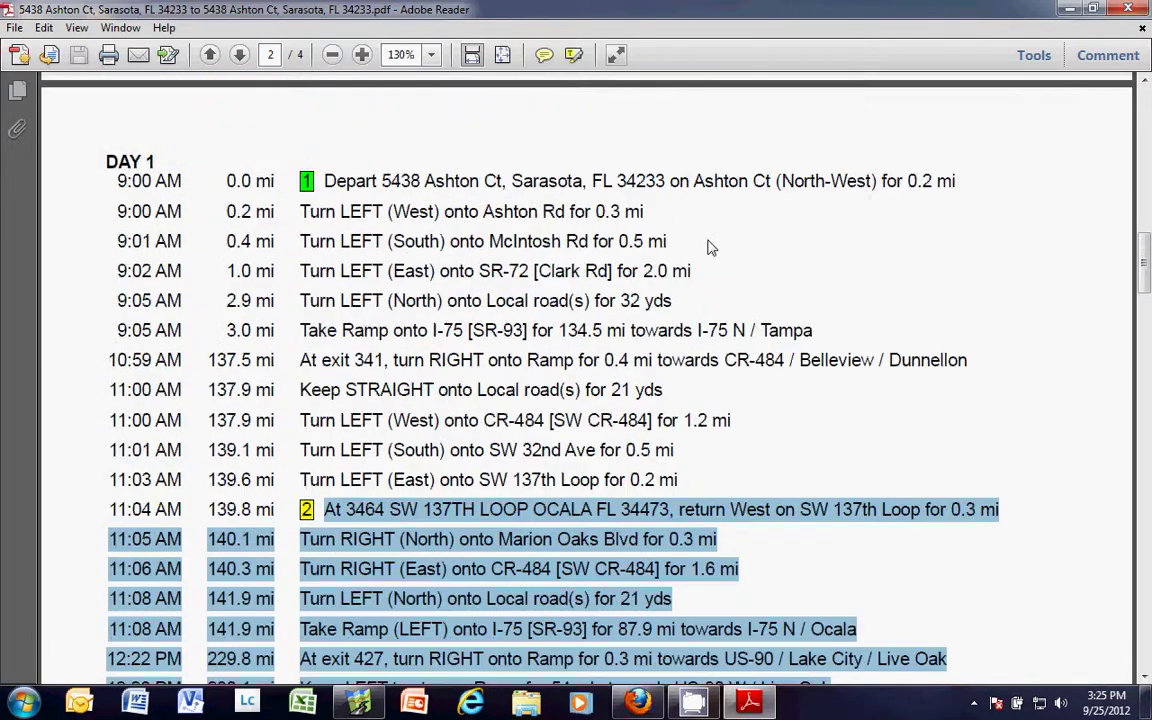
scroll(708, 248, up, 11)
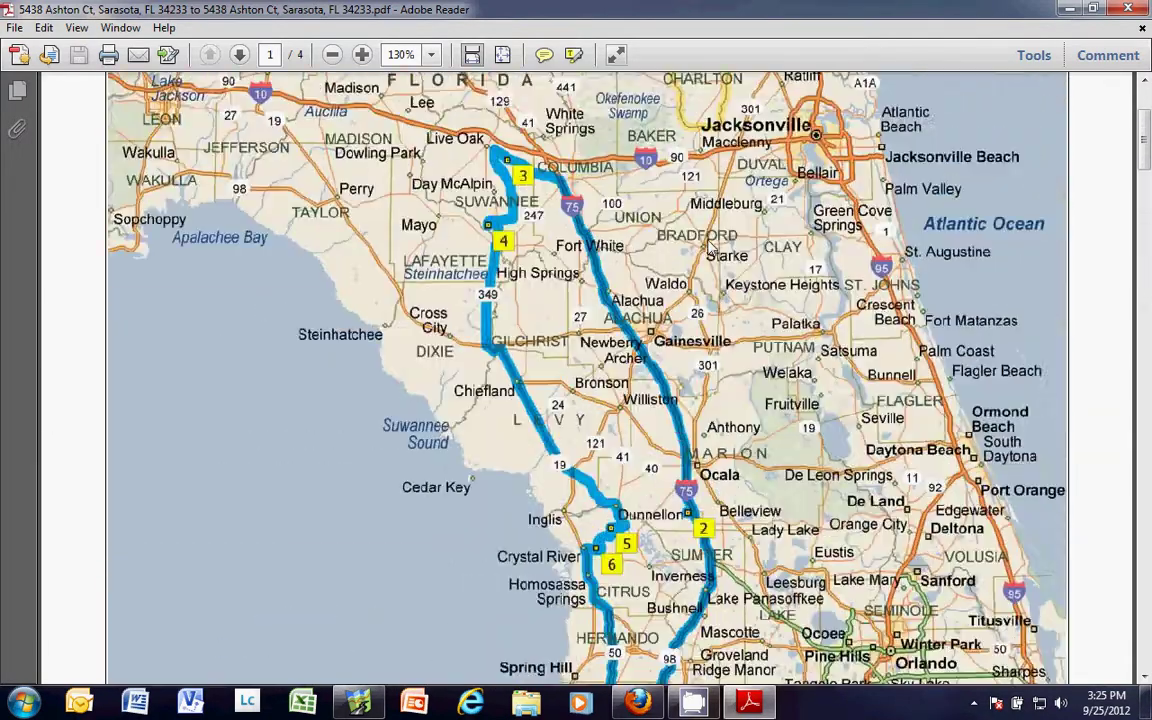